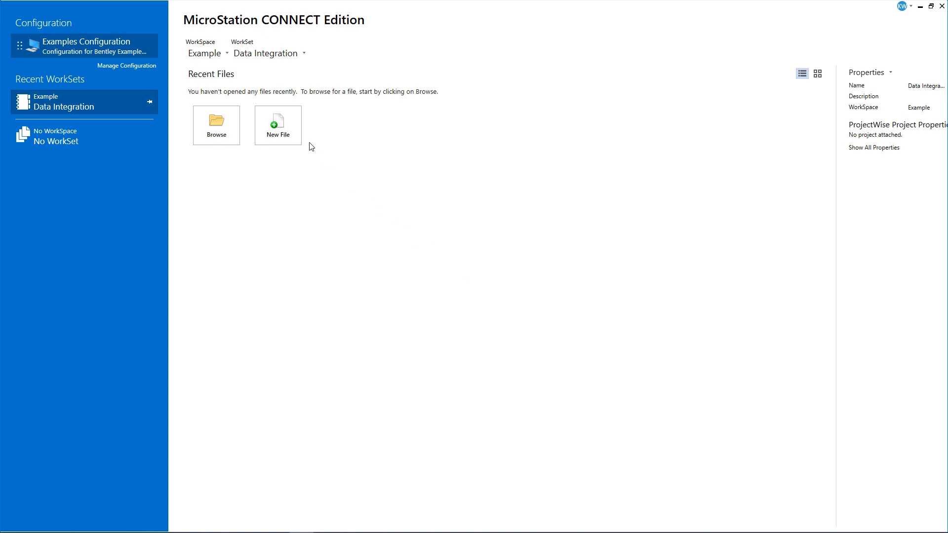
- Create a new DGN file named Helsinki Project using the 3D Metric Design seed
click(293, 129)
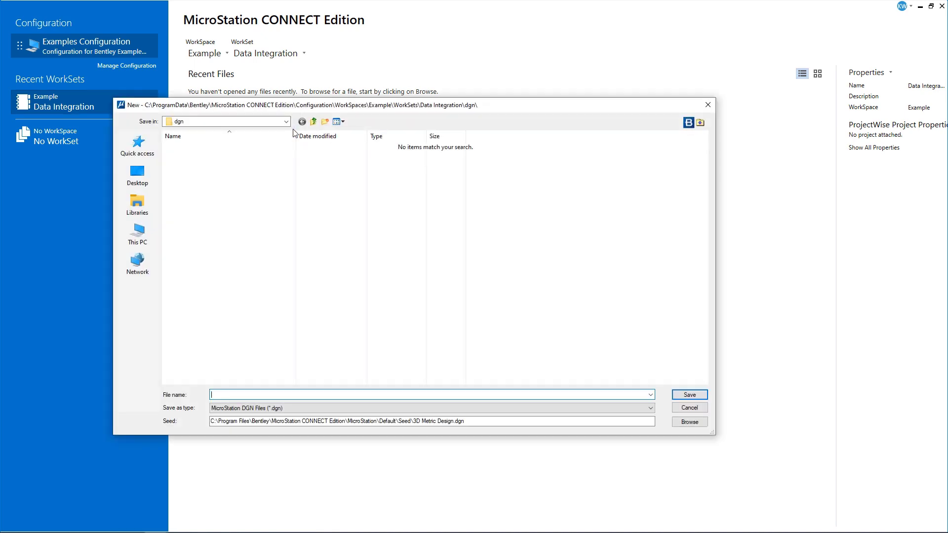
text(Helsinki Project)
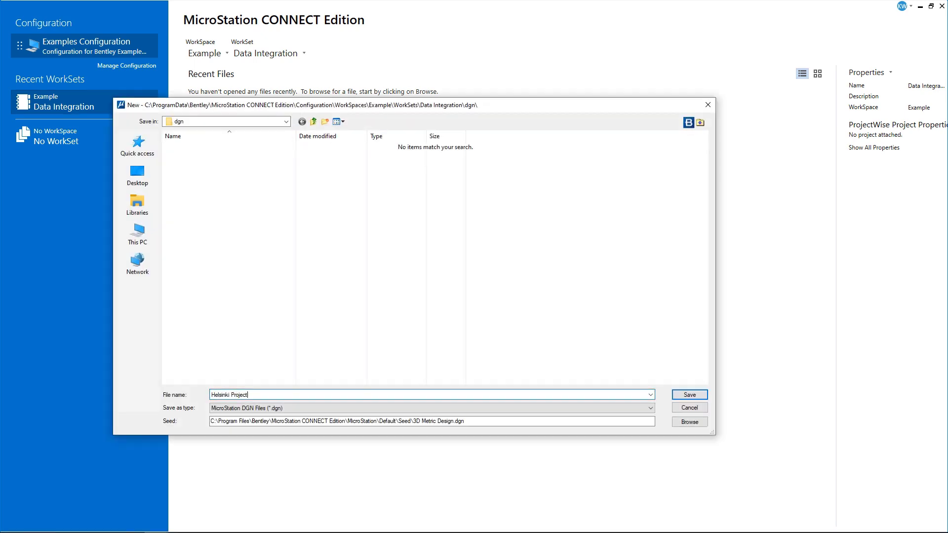
click(691, 395)
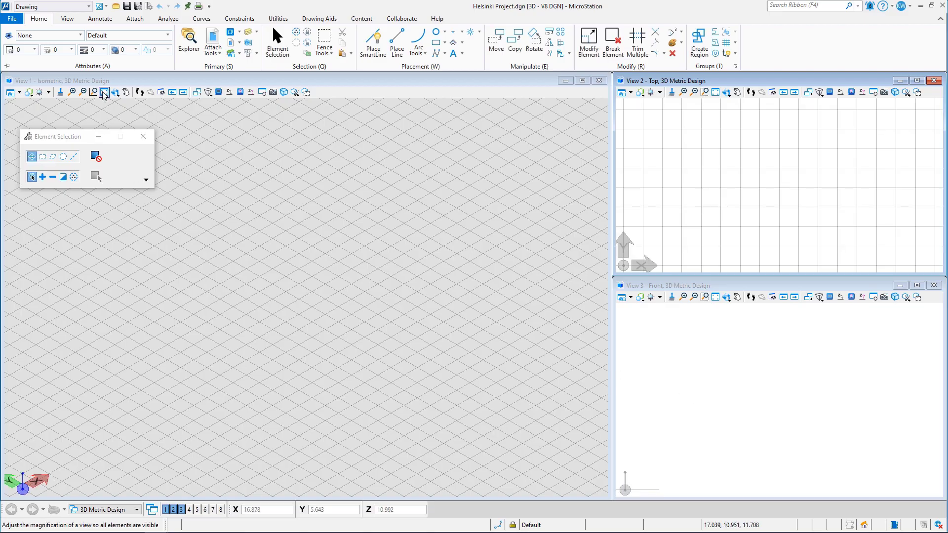
- Attach Helsinki_centre_replaced_bridge.dgn from the Helsinki_centre folder as a reference with Coincident orientation
click(214, 37)
click(246, 169)
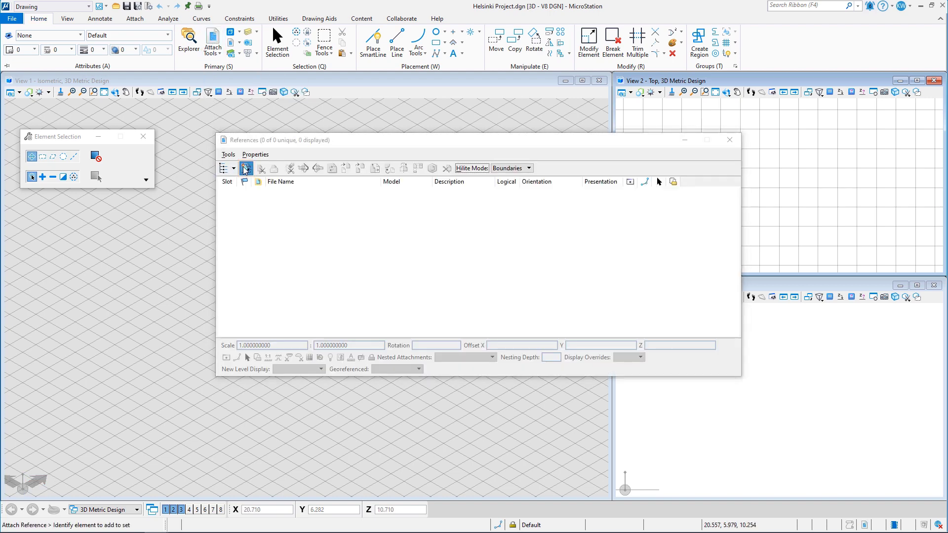
double_click(221, 148)
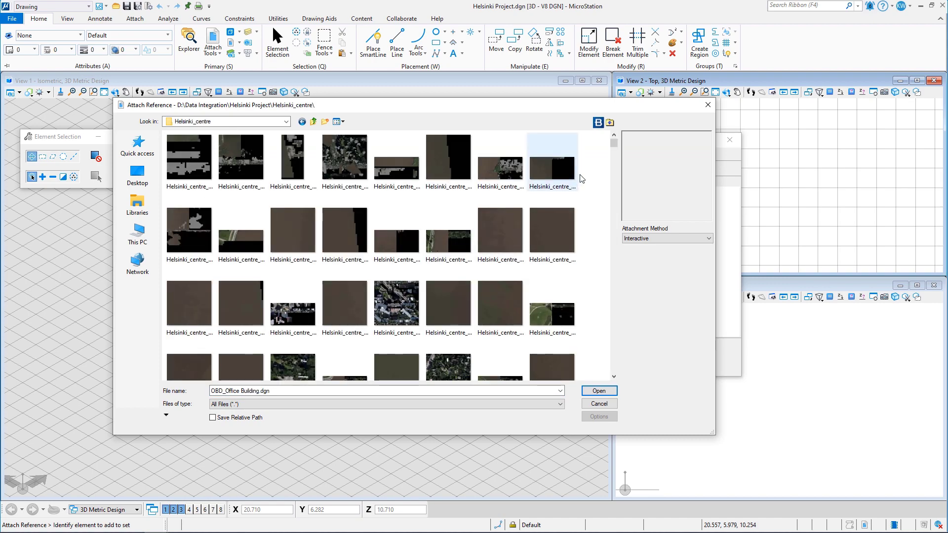
drag(615, 143, 615, 368)
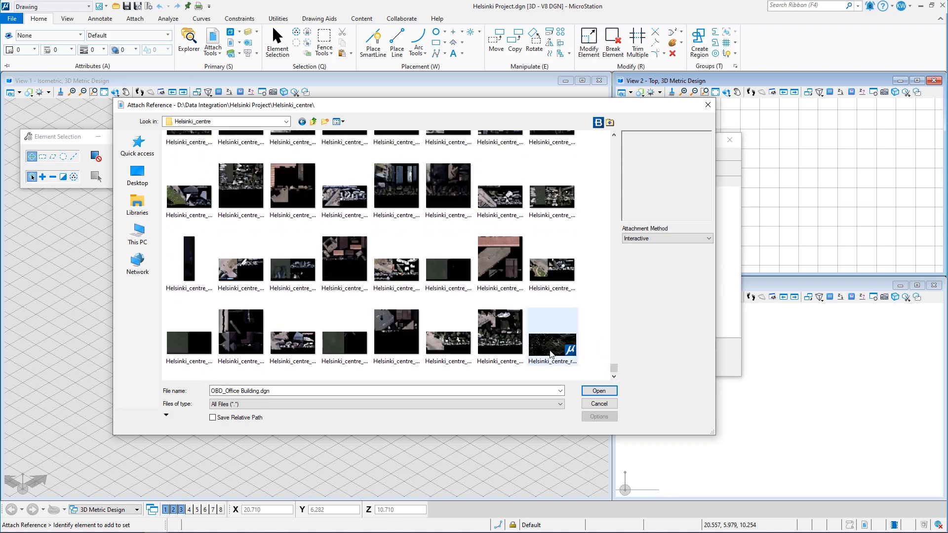
click(552, 346)
click(600, 391)
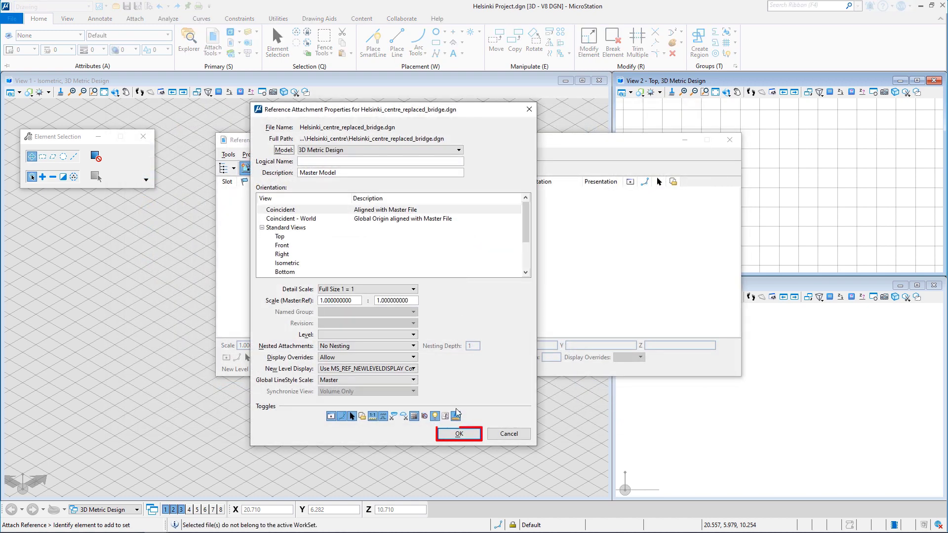
click(458, 435)
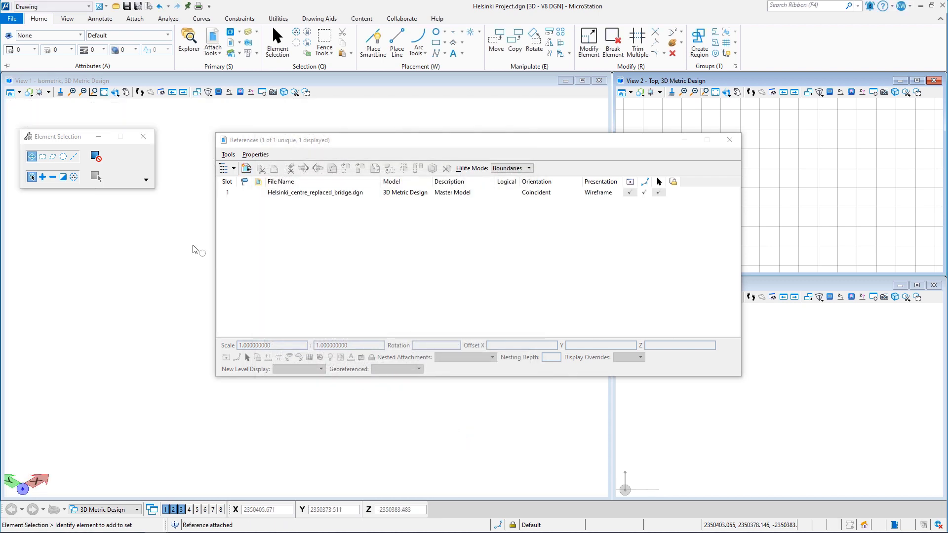
- Close the References dialog and fit the attached city model in the isometric, top and front views
click(104, 92)
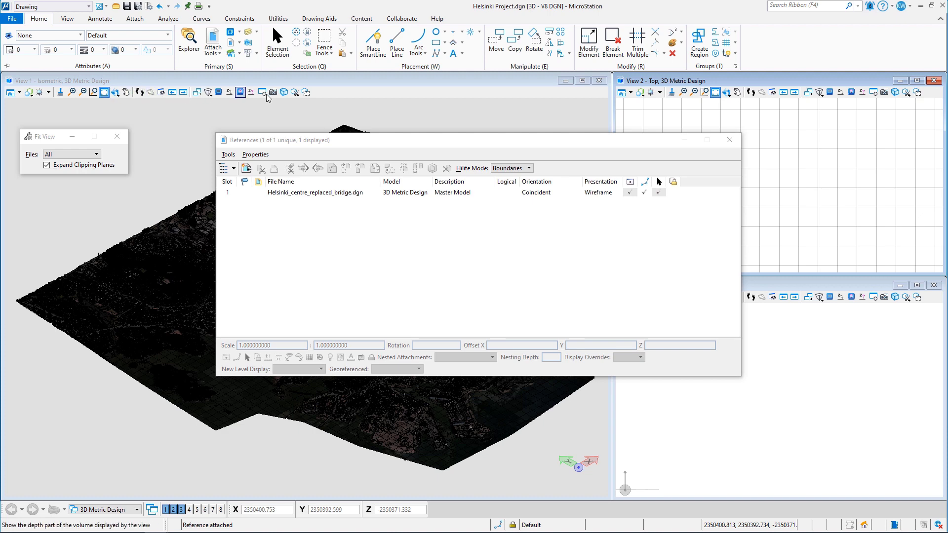
click(729, 140)
click(718, 94)
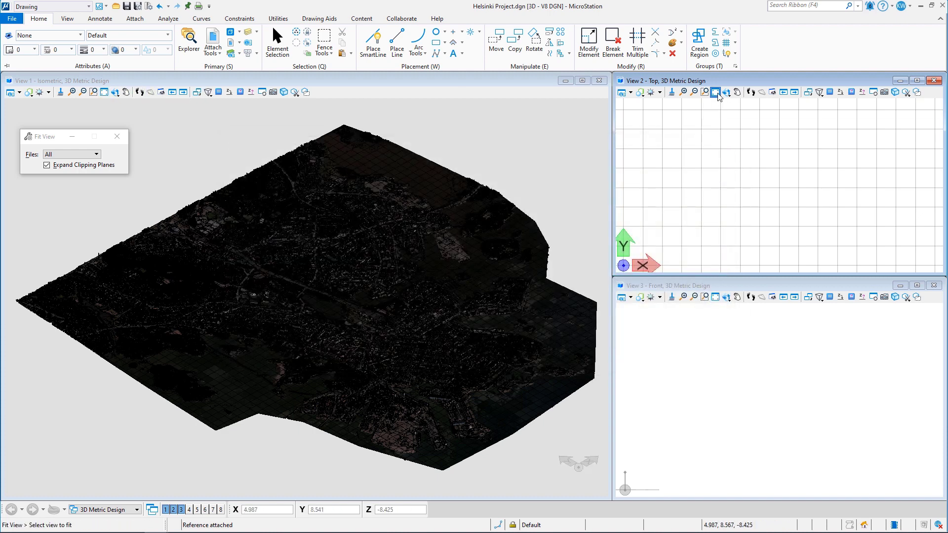
click(716, 298)
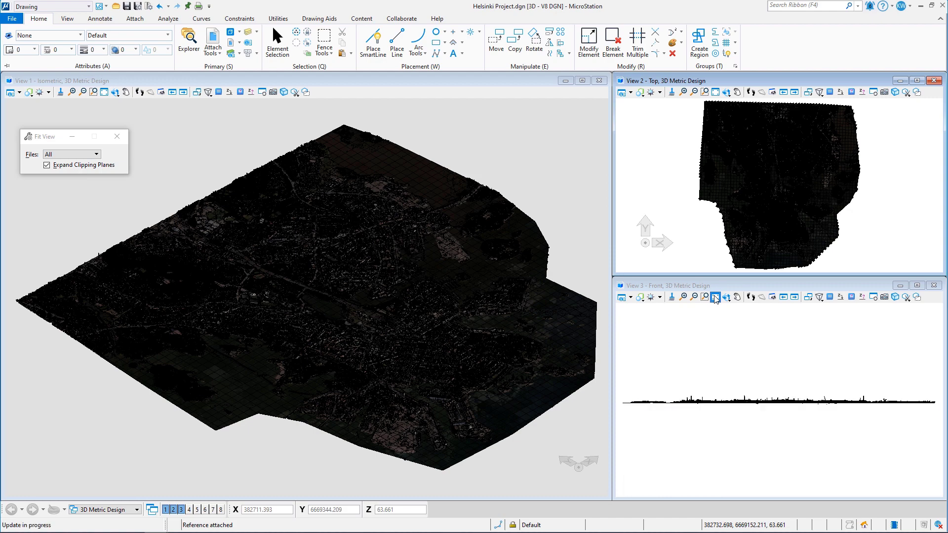
click(277, 41)
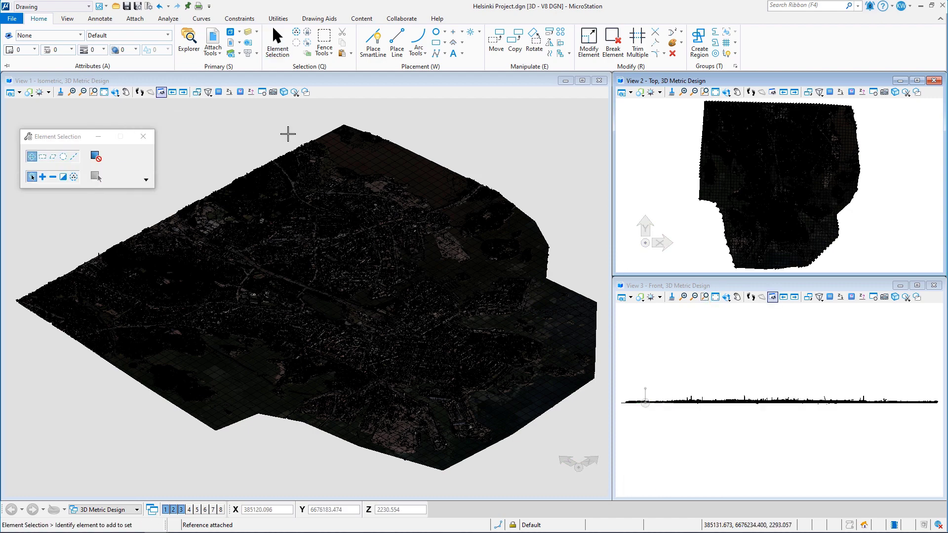
- Apply the Illustration: Ignore Lighting display style to View 1, close in on the city centre
scroll(414, 288, up, 10)
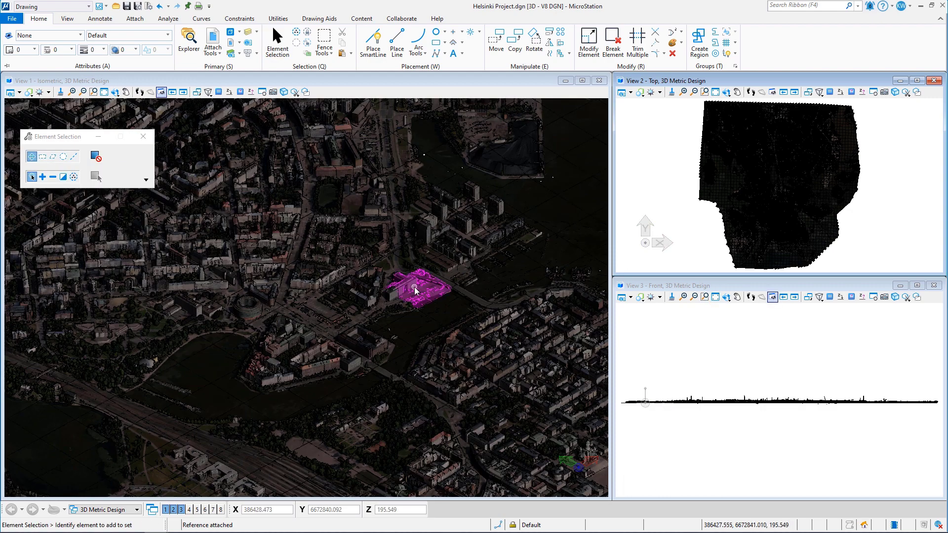
click(18, 94)
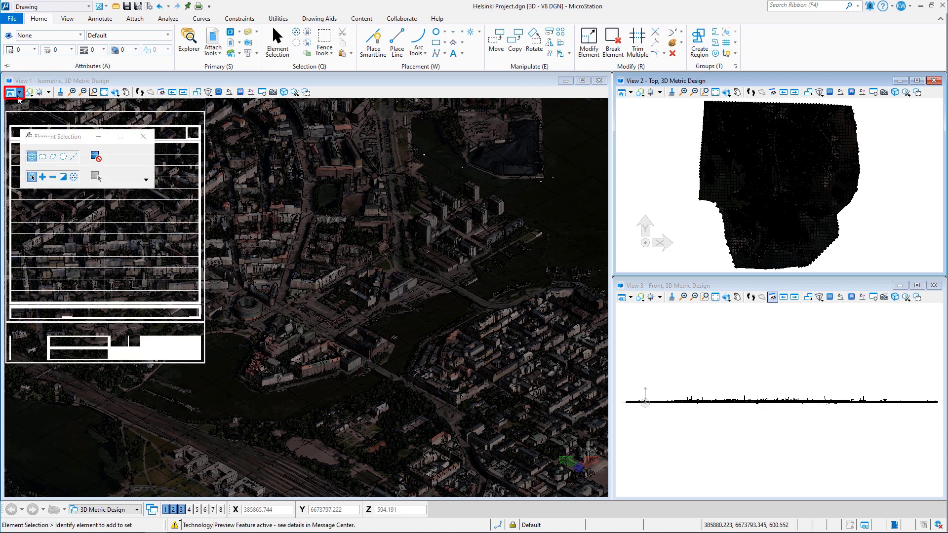
click(113, 133)
click(102, 154)
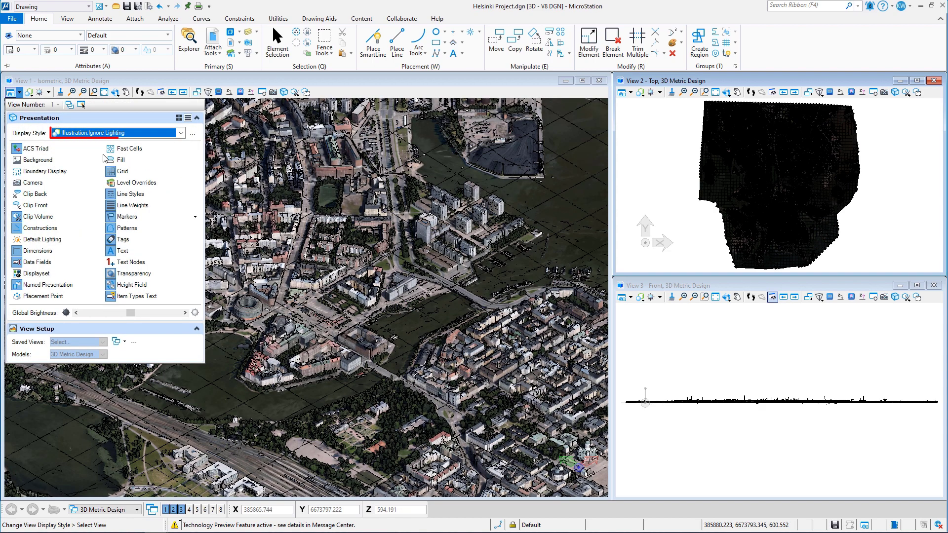
click(273, 92)
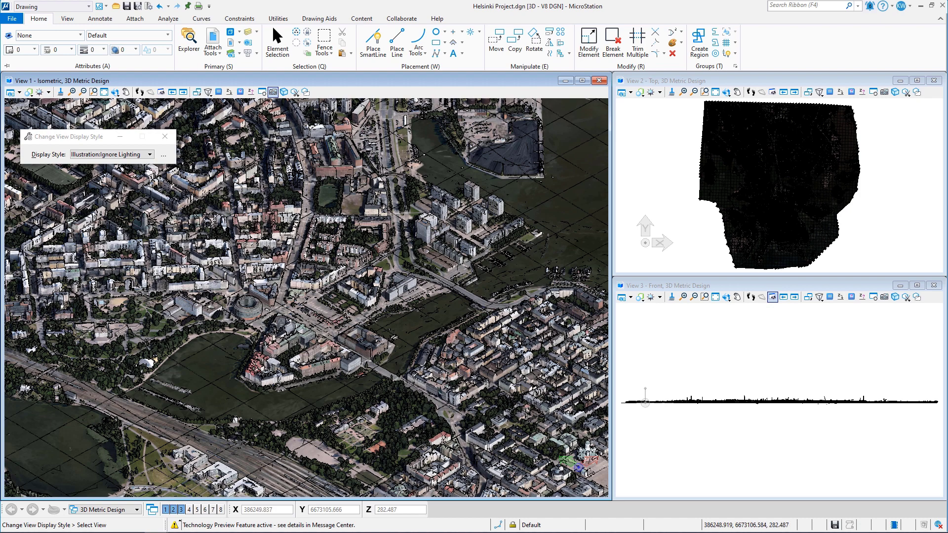
- Rotate View 1 dynamically around the city model and examine the arch bridge between the two wooded islands
click(115, 91)
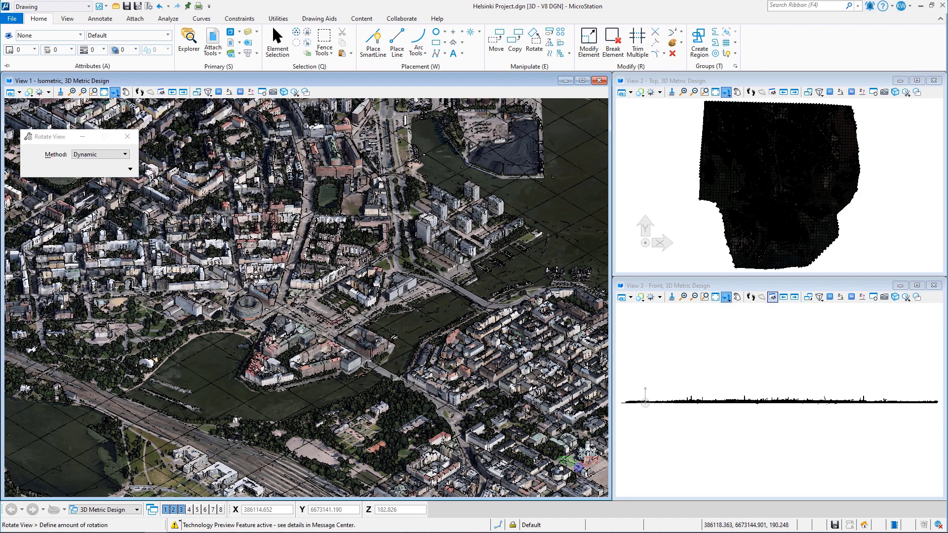
drag(258, 276, 103, 225)
scroll(233, 267, down, 5)
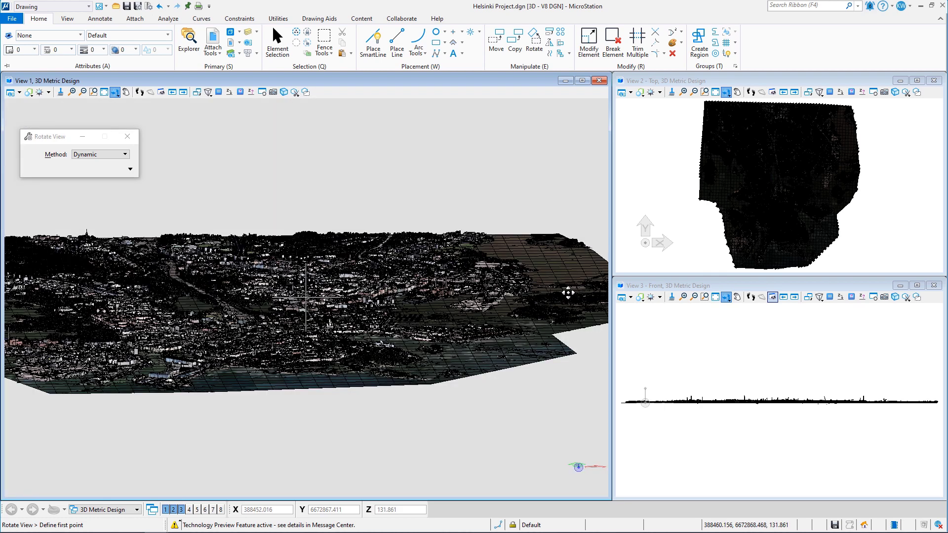
drag(475, 301, 546, 275)
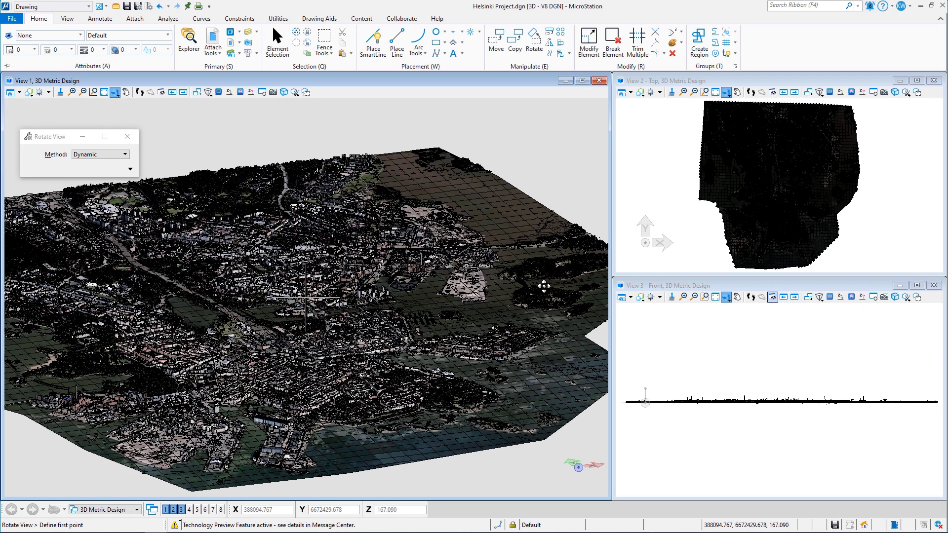
right_click(545, 287)
scroll(525, 281, up, 7)
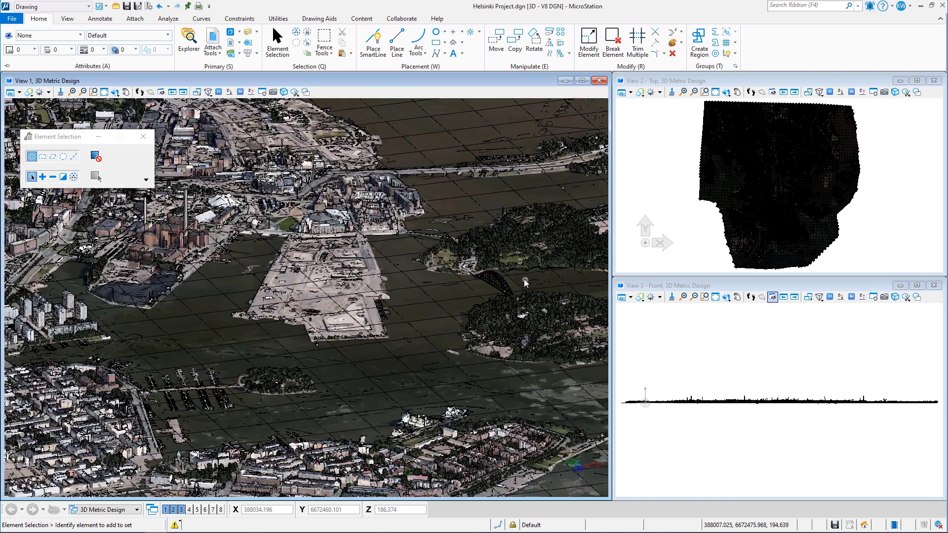
scroll(421, 282, up, 2)
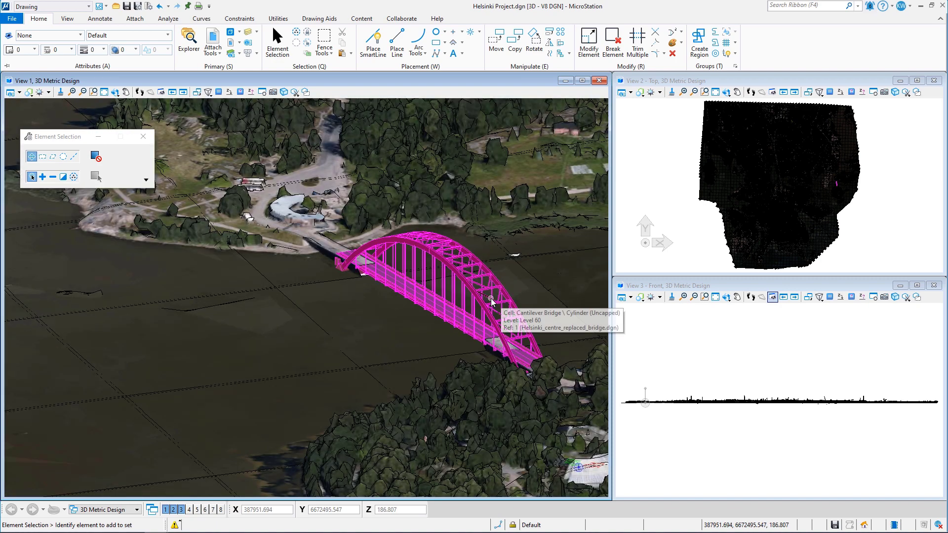
scroll(390, 330, down, 2)
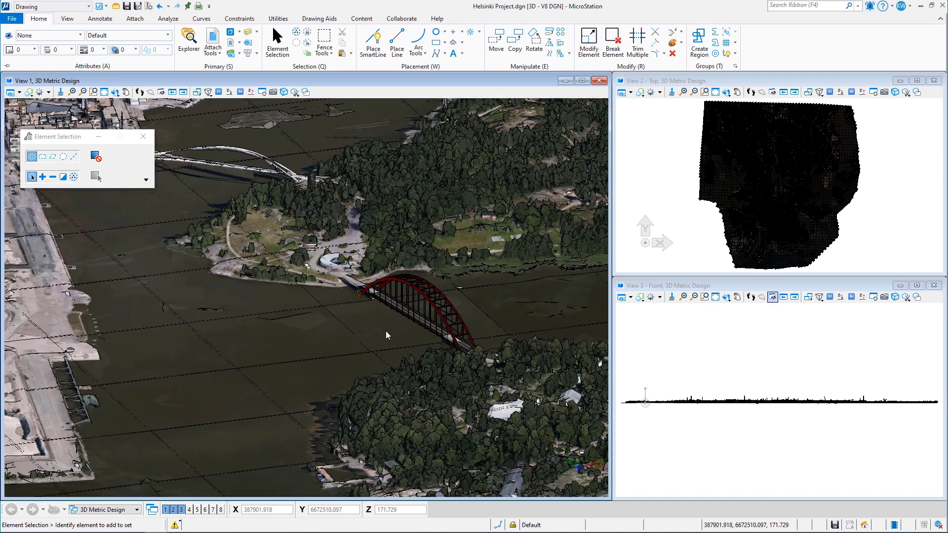
- Examine the cleared building land beside the brick industrial blocks in View 1 and fit the whole city model back in the view
scroll(398, 351, down, 4)
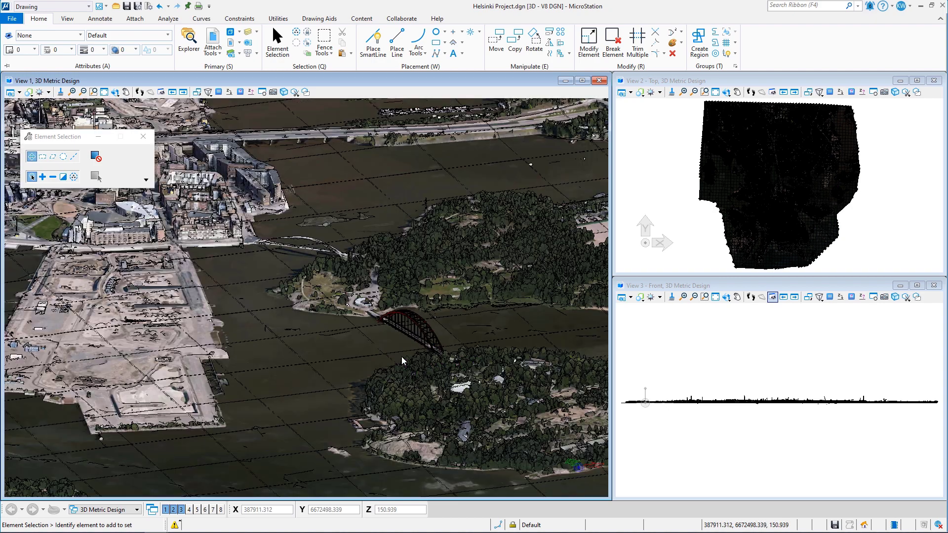
scroll(401, 359, down, 4)
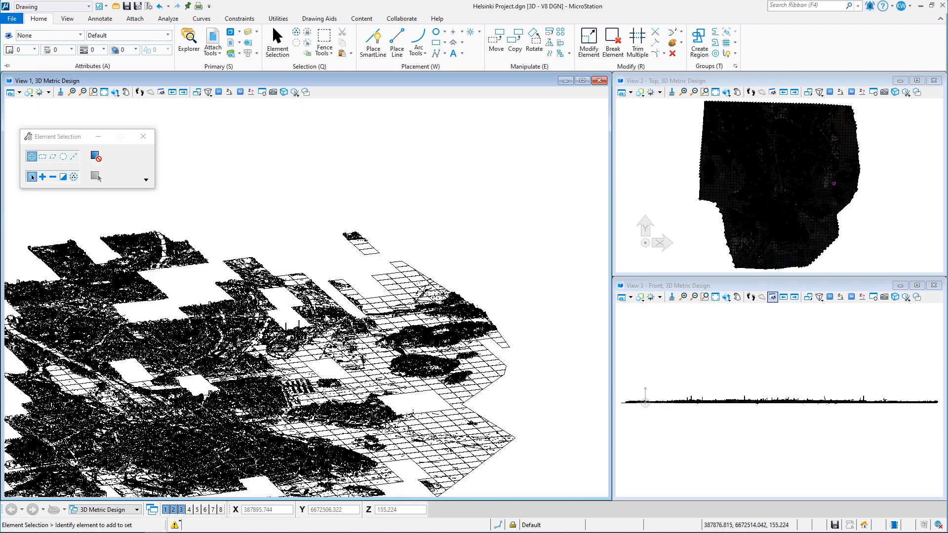
scroll(305, 298, up, 8)
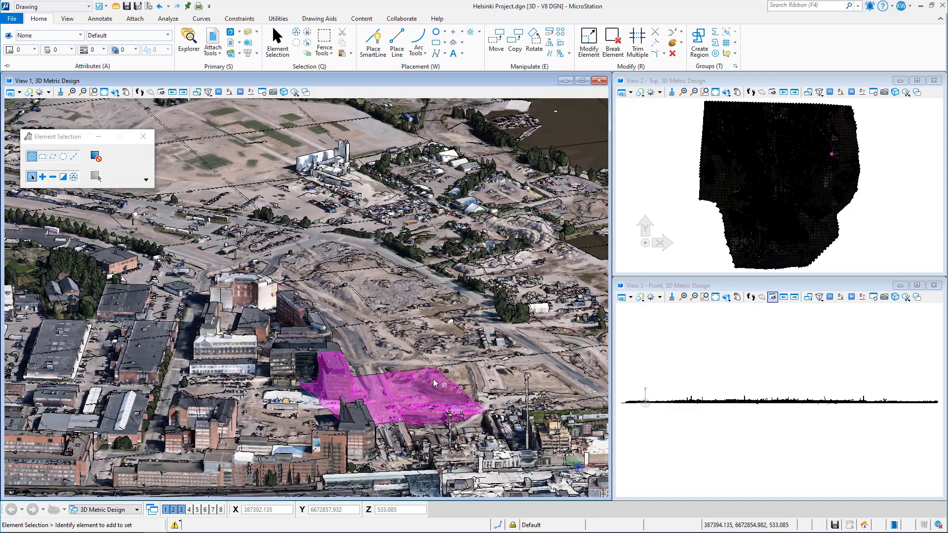
click(115, 93)
click(245, 292)
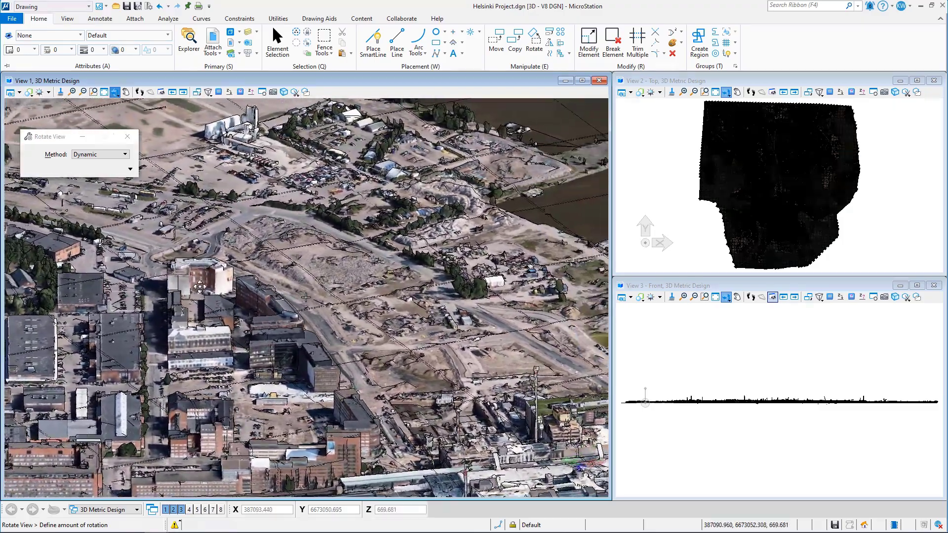
click(306, 297)
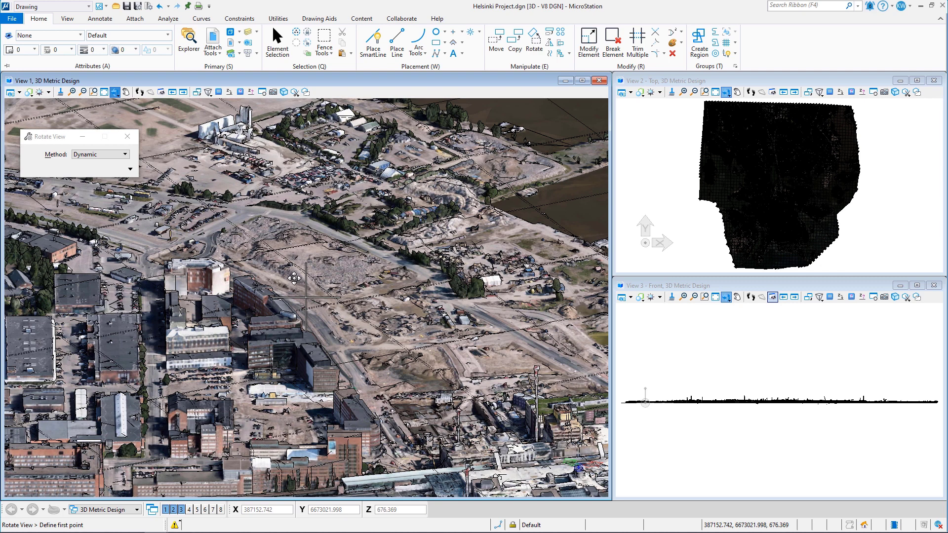
click(106, 92)
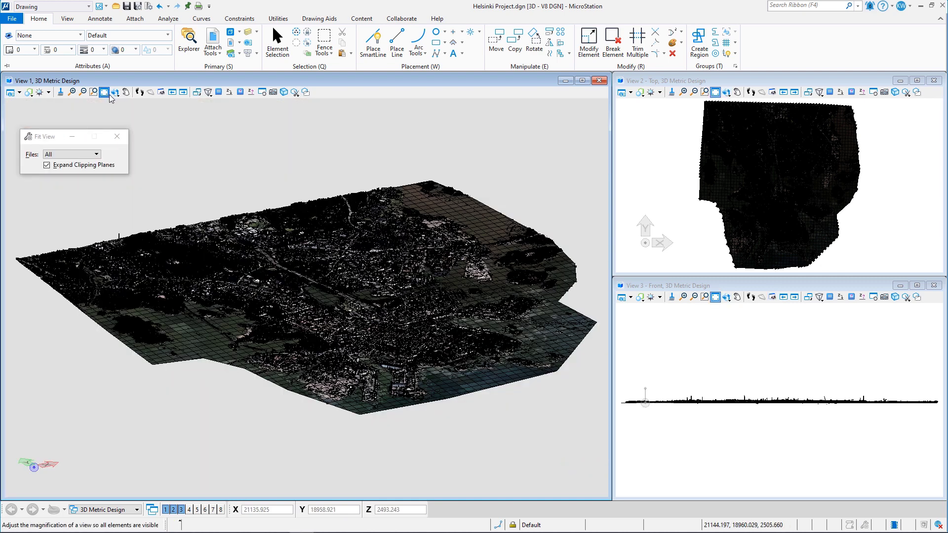
- Attach OBD_Office Building.dgn from the Helsinki Project folder as a reference, accepting that it lies outside the active WorkSet
click(213, 37)
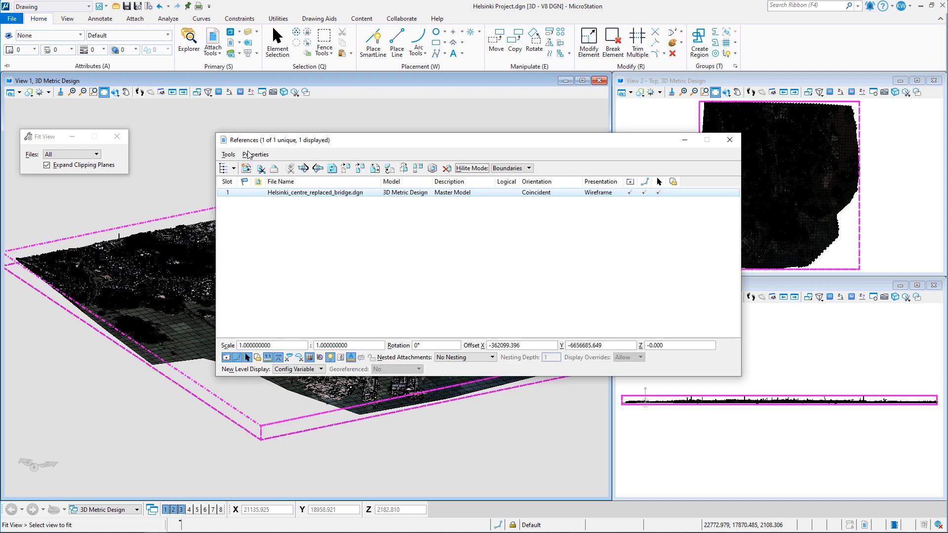
click(247, 169)
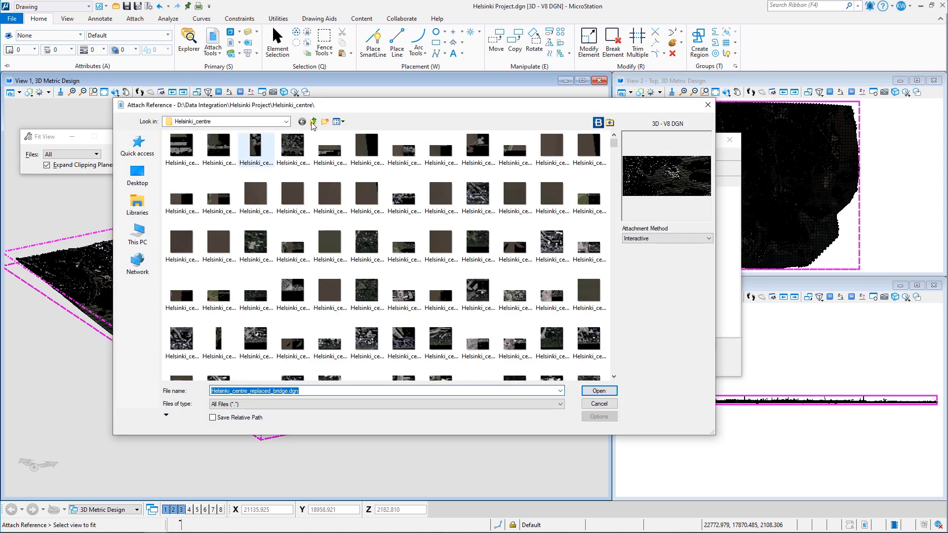
click(313, 121)
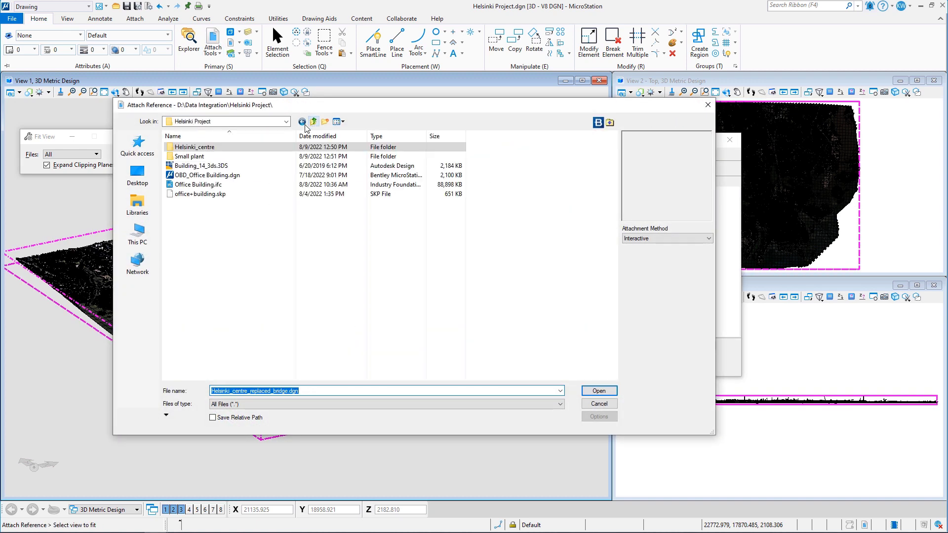
click(210, 176)
click(599, 391)
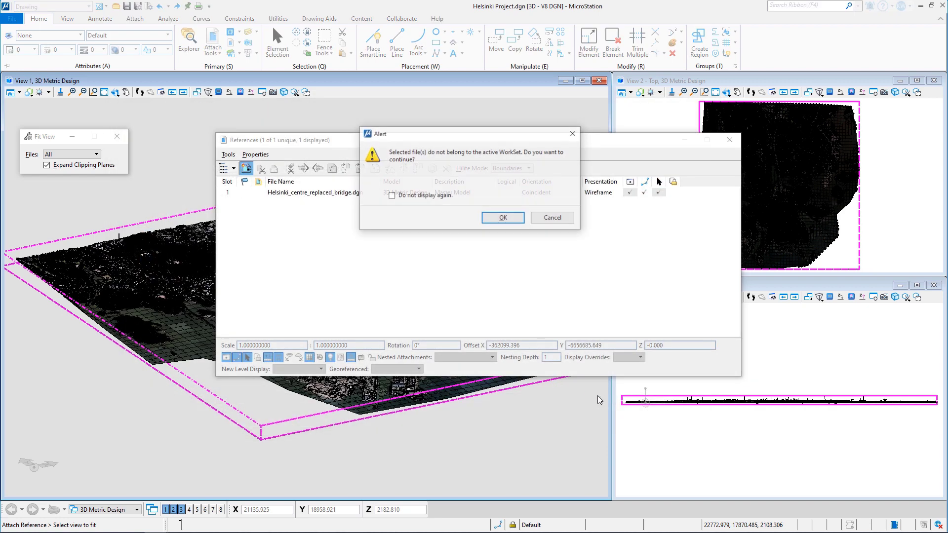
click(504, 218)
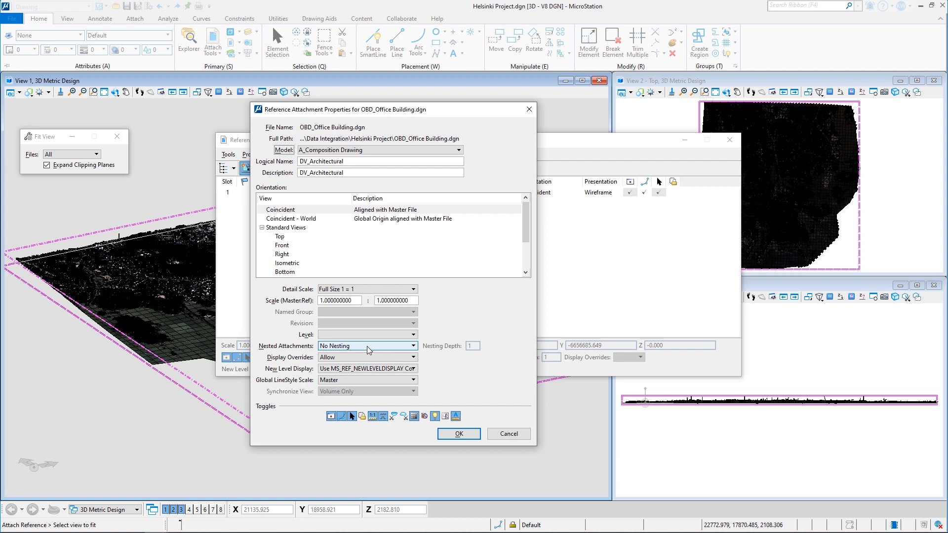
- Set the office building attachment to Live Nesting with a nesting depth of 5 and complete the attachment
click(396, 346)
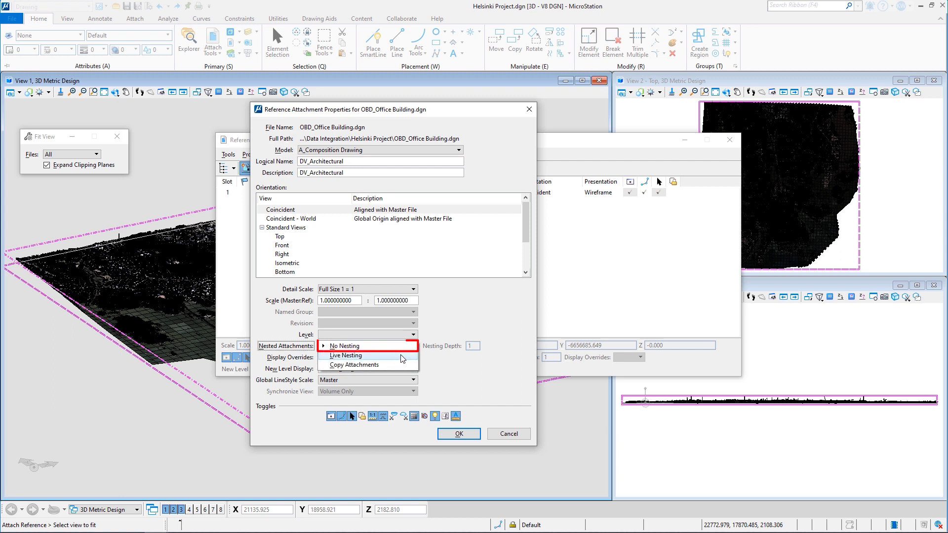
click(401, 356)
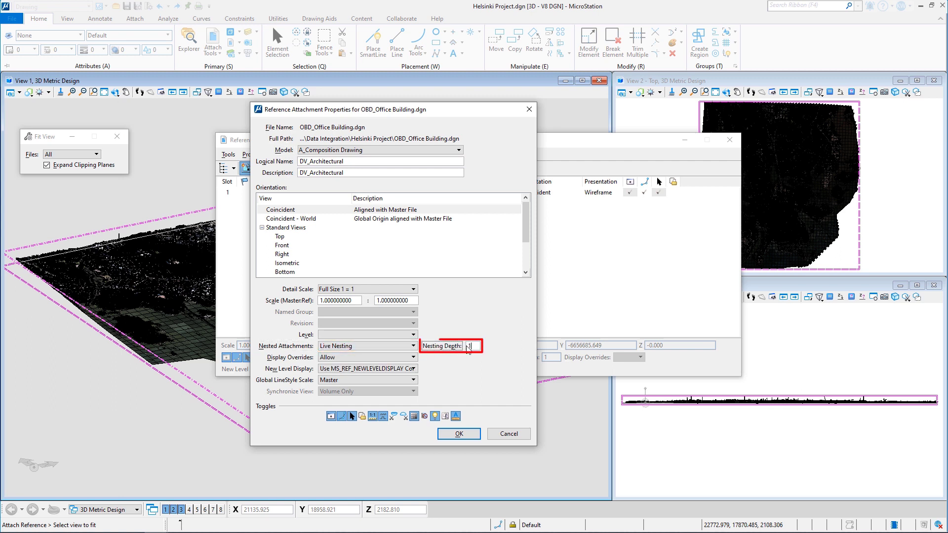
click(459, 433)
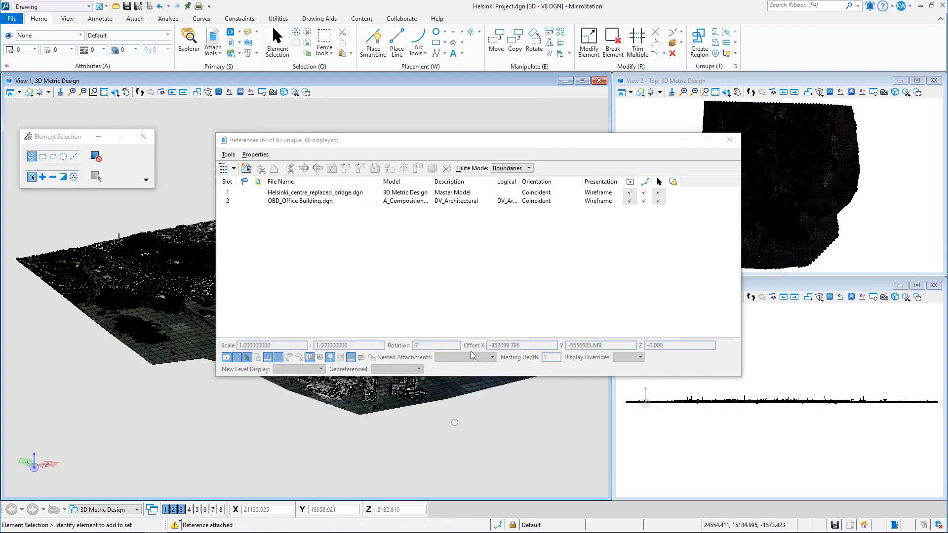
- Turn off the display of the Helsinki_centre_replaced_bridge.dgn reference and fit the office building in the isometric, top and front views
click(630, 192)
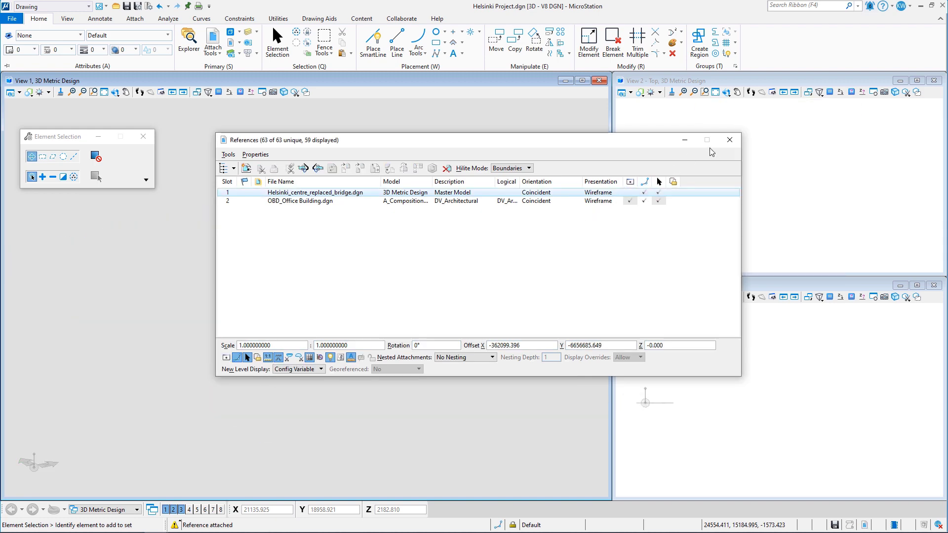
click(730, 140)
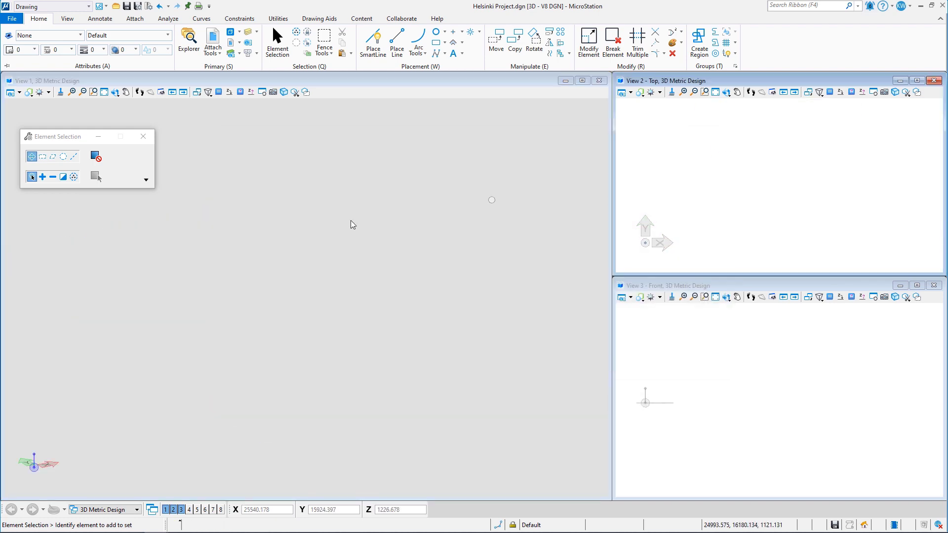
click(104, 92)
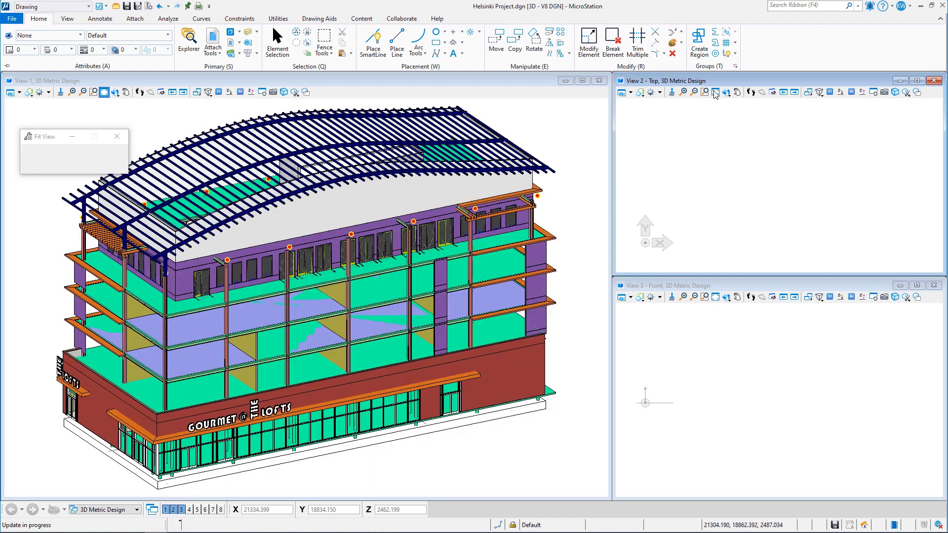
click(716, 93)
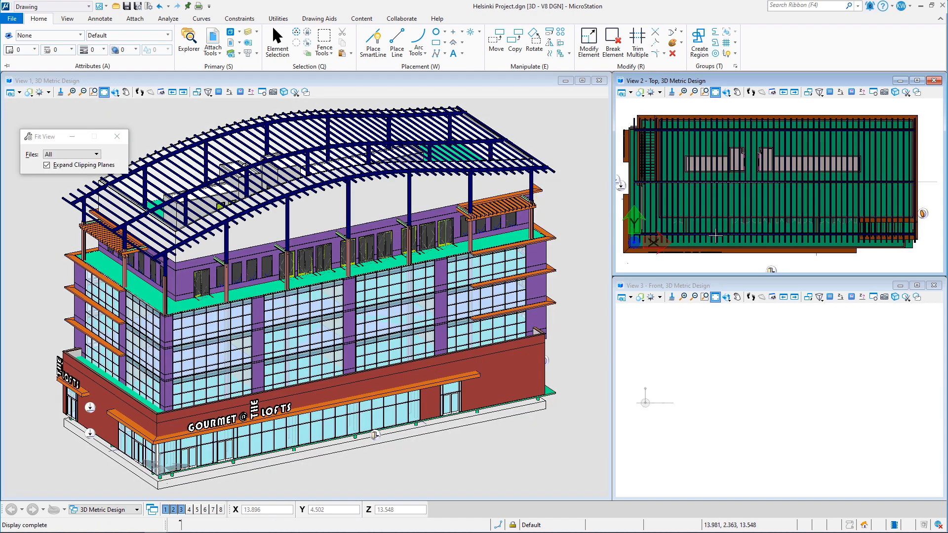
click(716, 298)
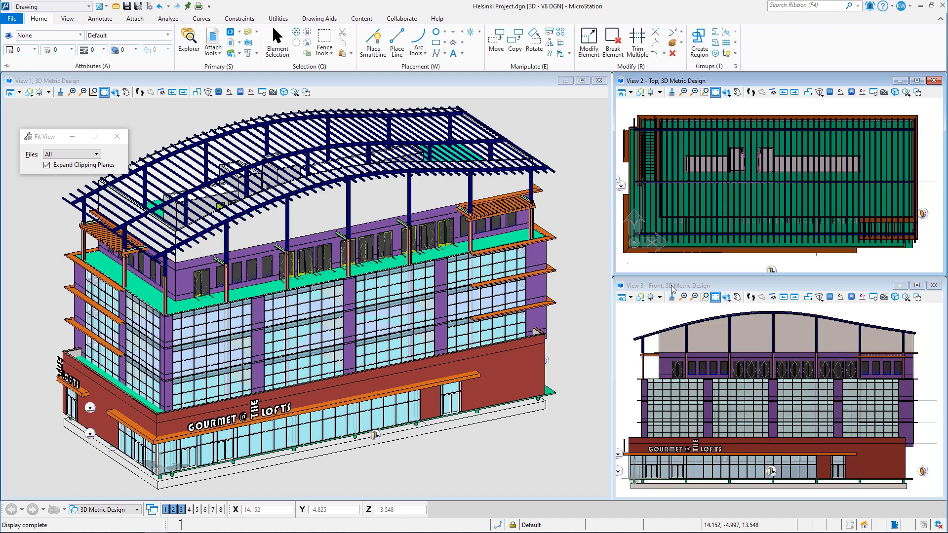
- Rotate View 1 dynamically to examine the office building from its street corner
click(116, 92)
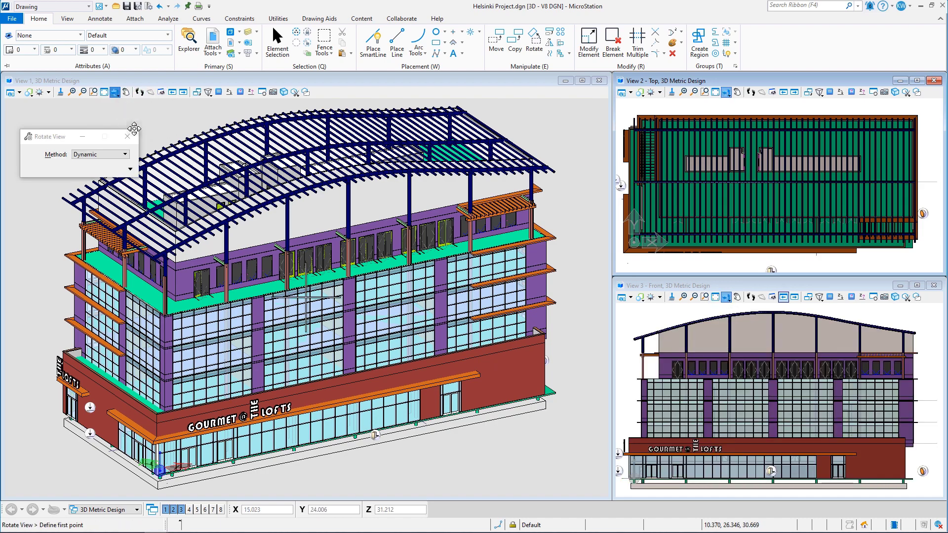
click(196, 273)
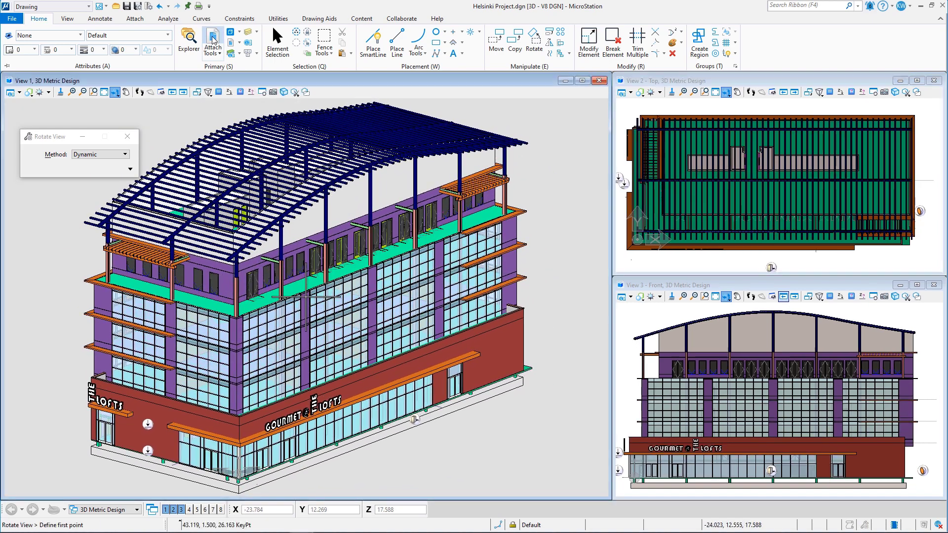
- Turn the city reference's display back on, fit View 1 and move the References dialog clear of the view
click(213, 40)
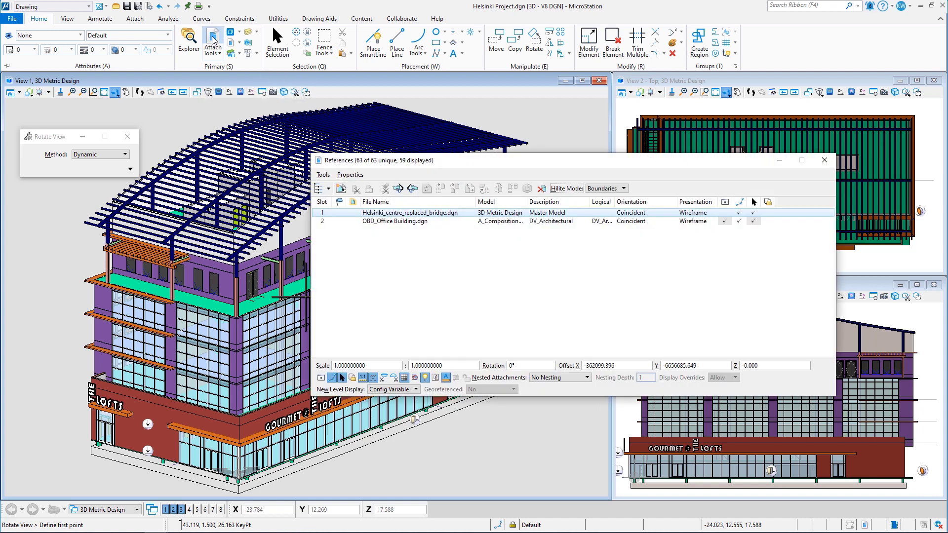
click(725, 212)
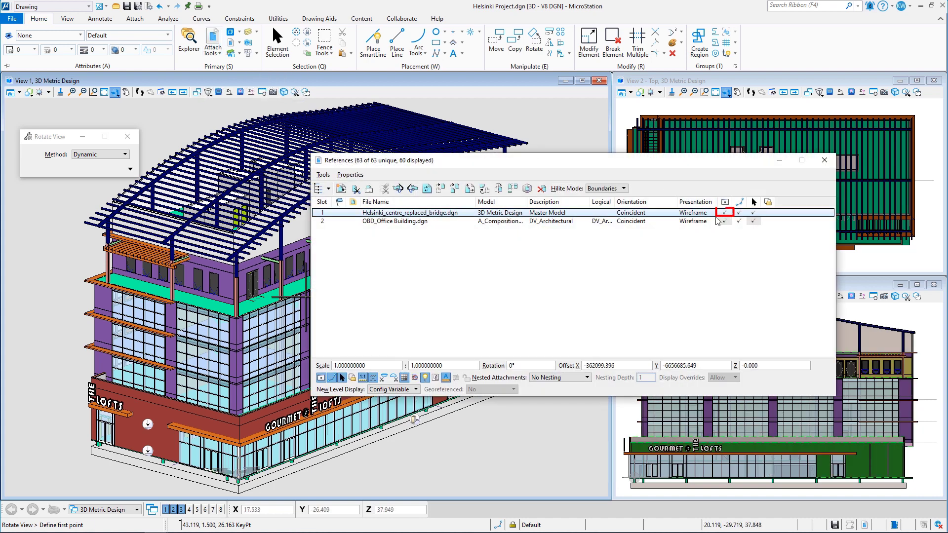
click(104, 93)
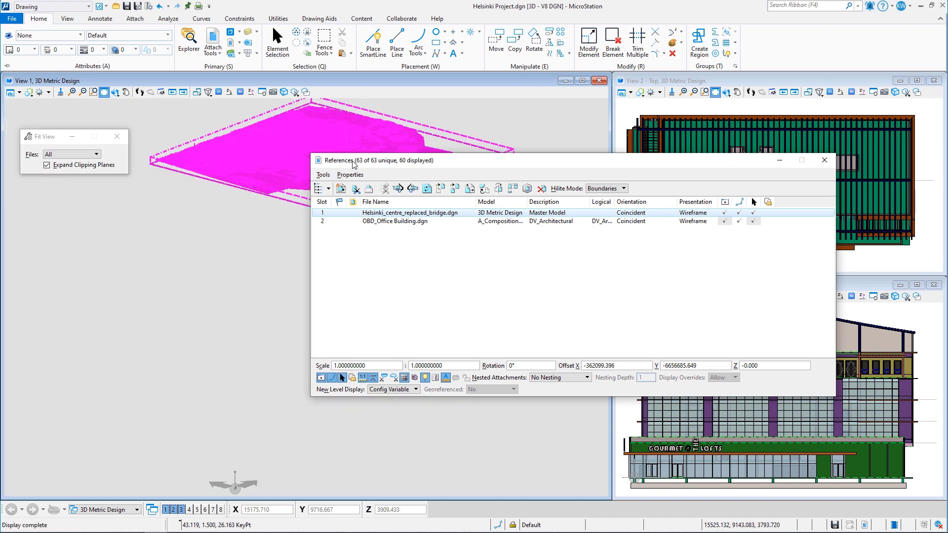
drag(353, 165, 562, 168)
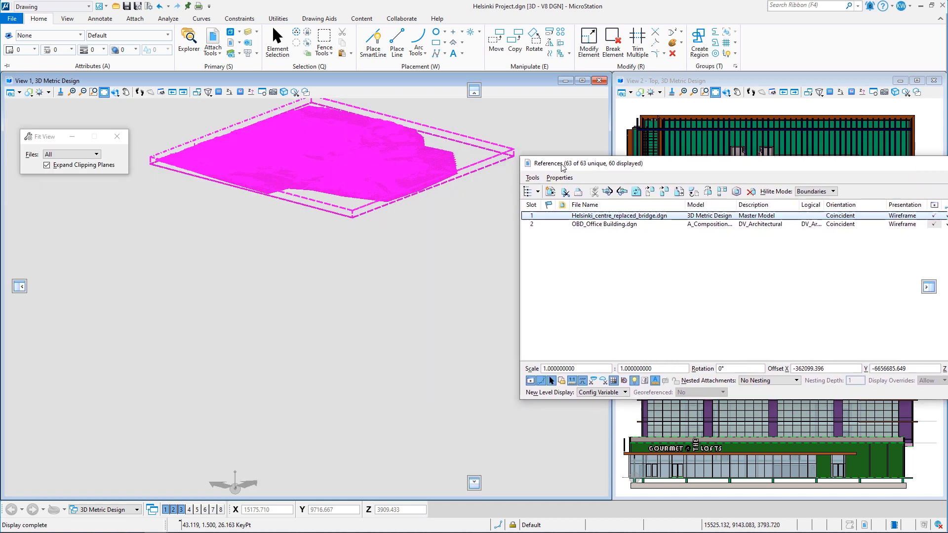
- Move the OBD_Office Building.dgn reference from its base corner onto the cleared land beside the brick blocks, at about X 25882, Y 17735, Z 1.9
click(577, 225)
click(650, 192)
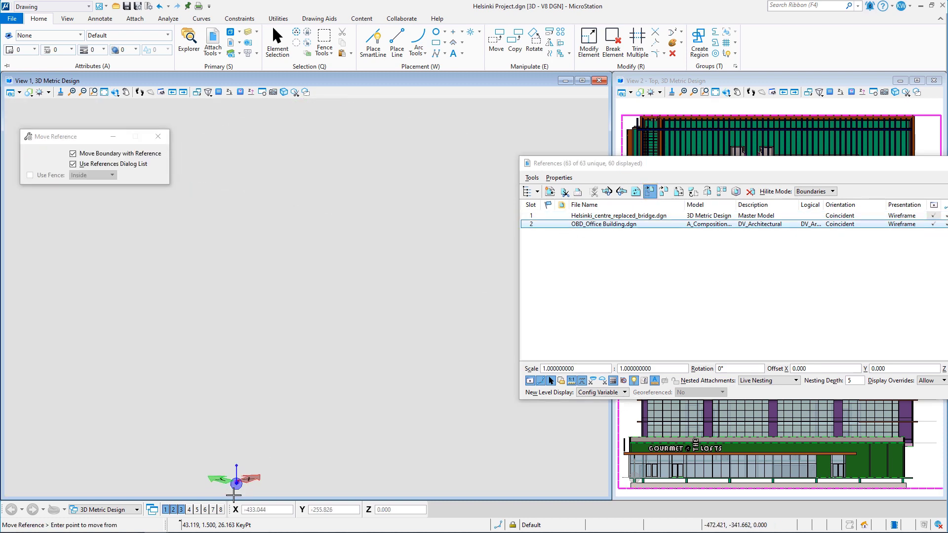
scroll(234, 494, up, 6)
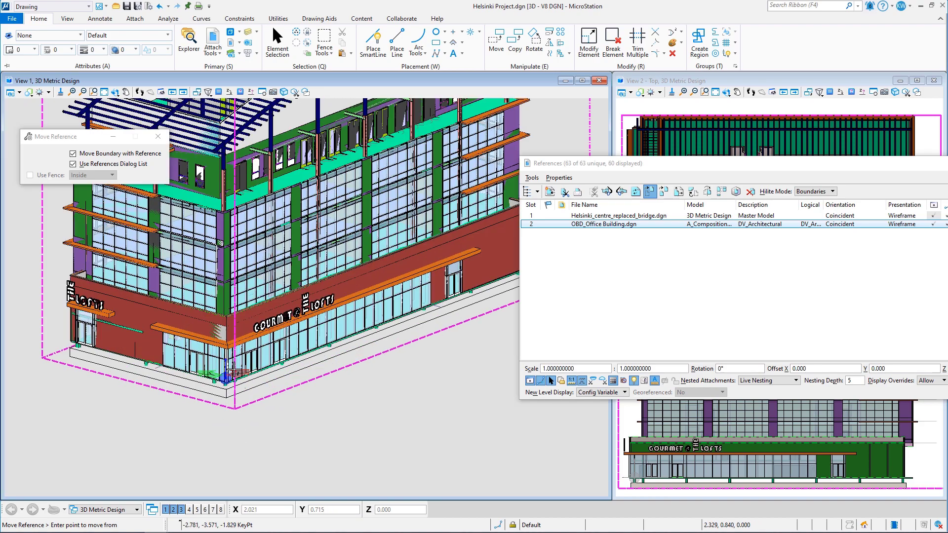
scroll(225, 378, up, 3)
click(219, 384)
scroll(291, 440, down, 8)
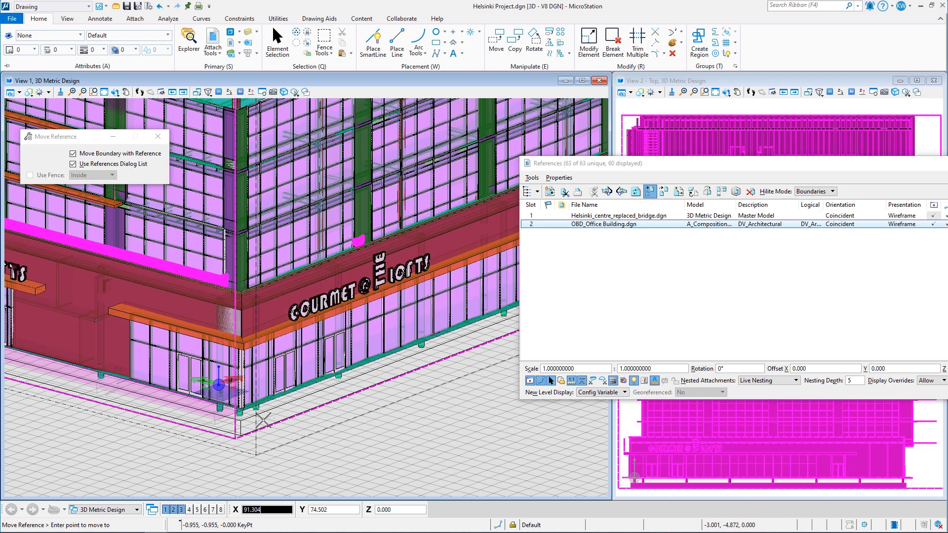
scroll(300, 445, down, 8)
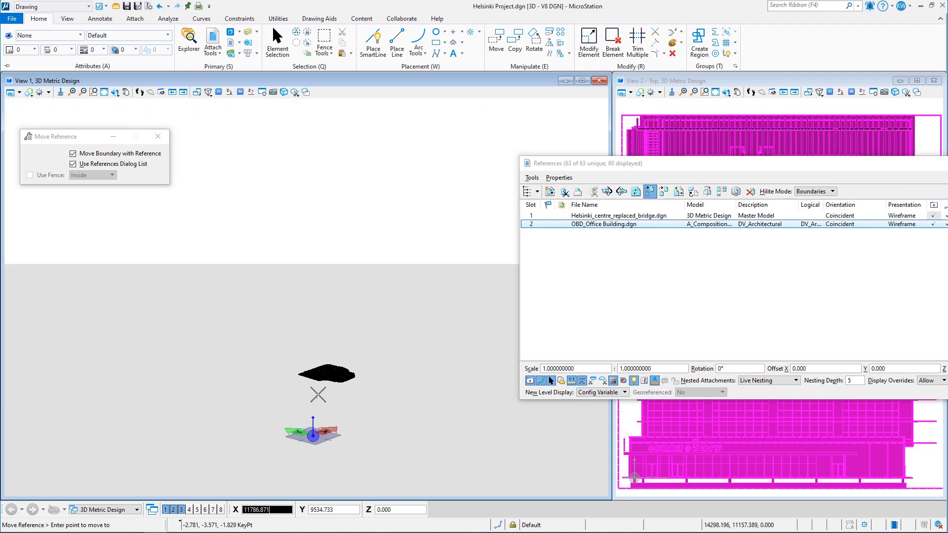
scroll(328, 374, up, 4)
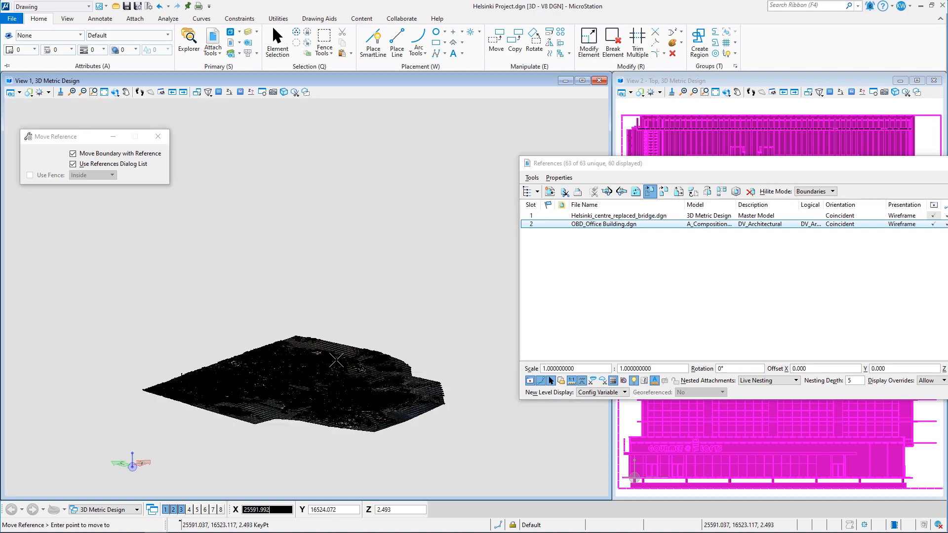
scroll(335, 358, up, 5)
scroll(314, 333, up, 5)
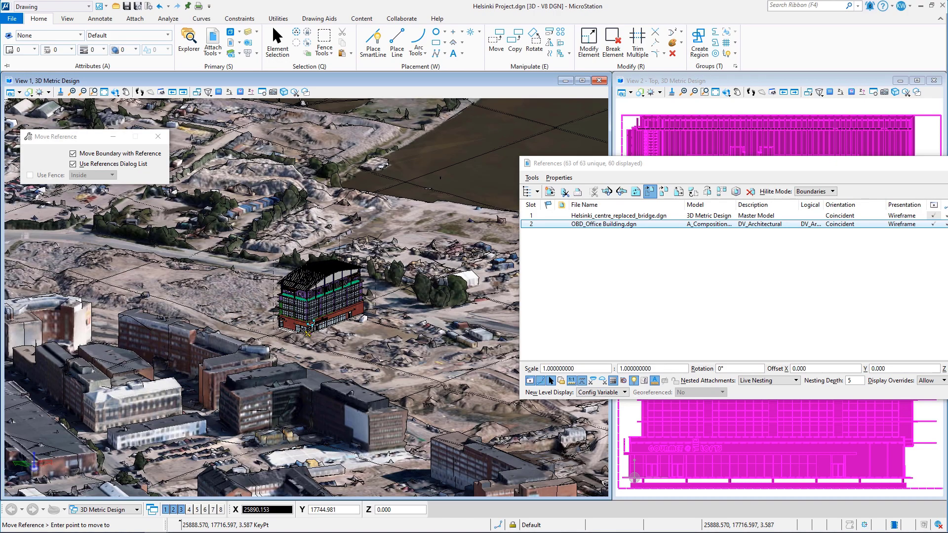
click(282, 330)
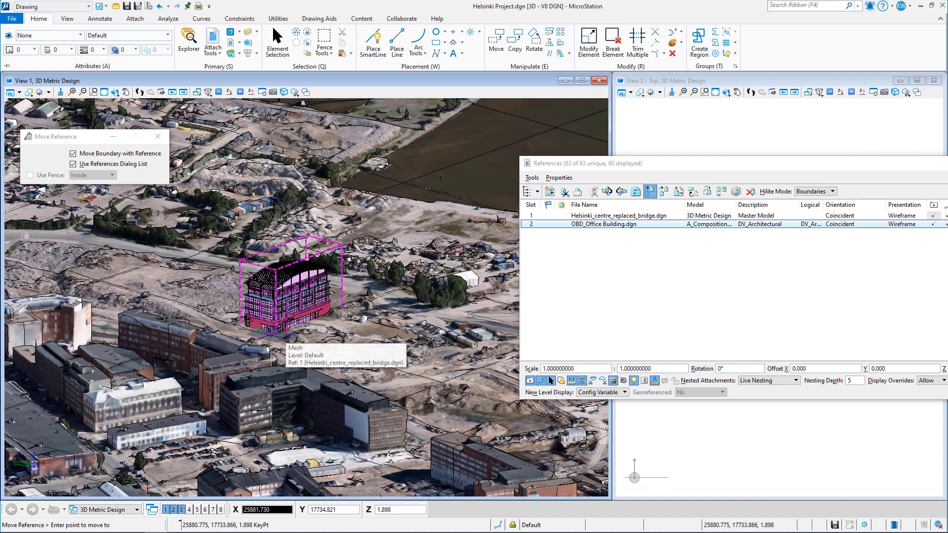
key(Escape)
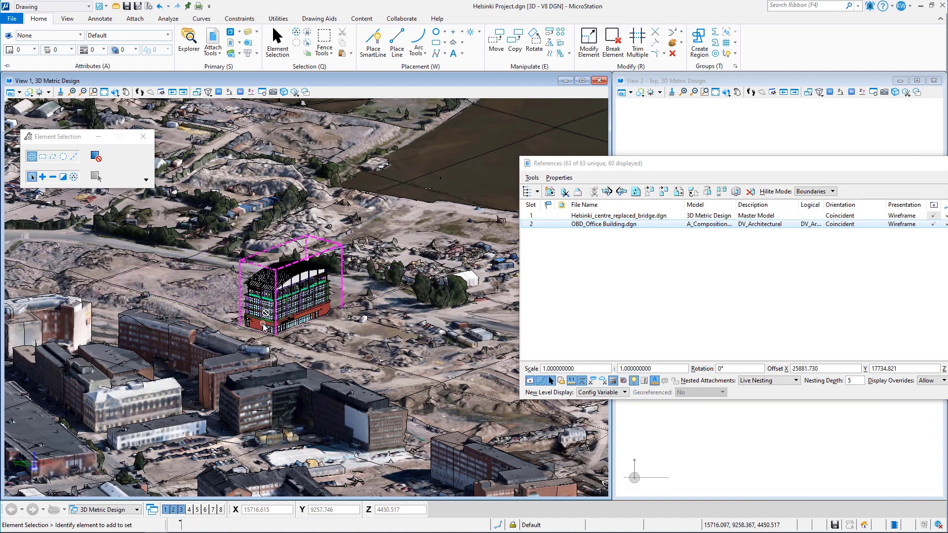
scroll(264, 326, up, 3)
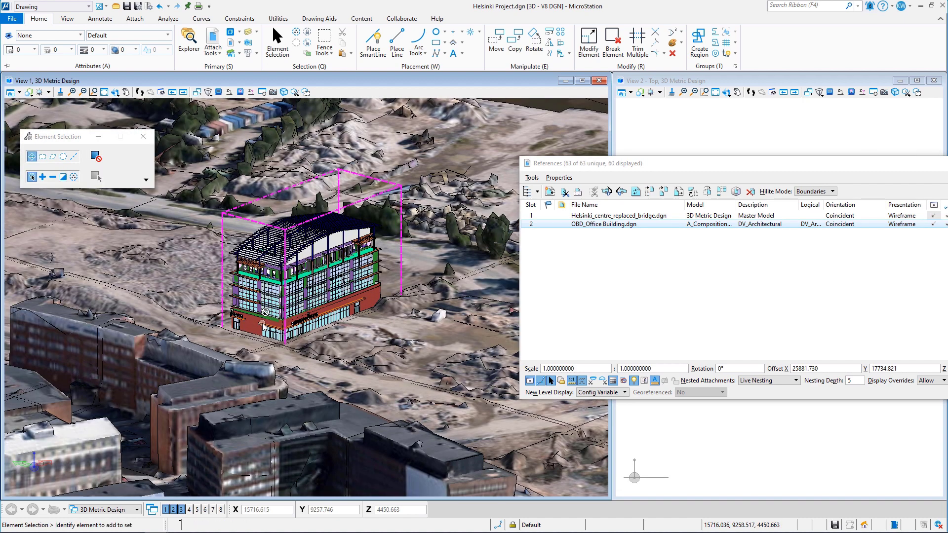
- Fit the top view, close the References dialog and close in on the office building's site in View 2
click(715, 92)
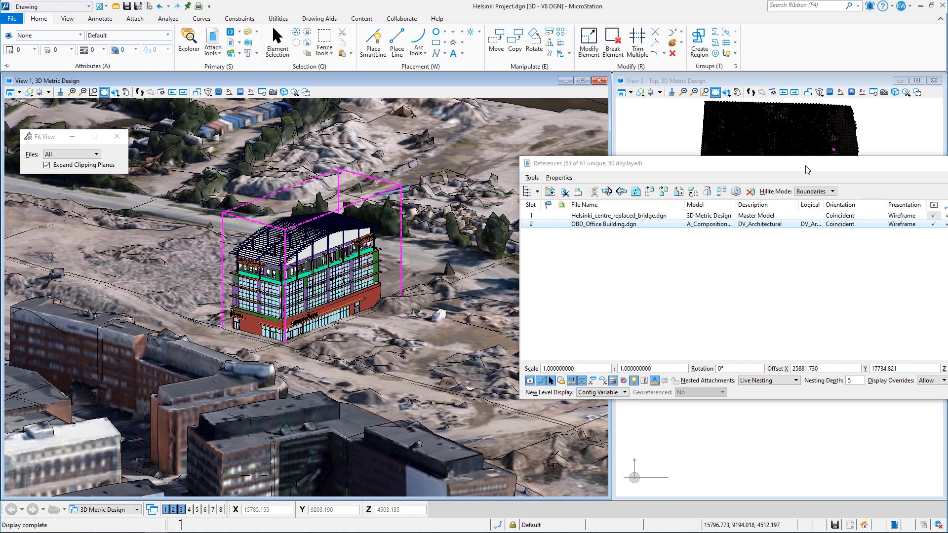
drag(810, 167, 589, 176)
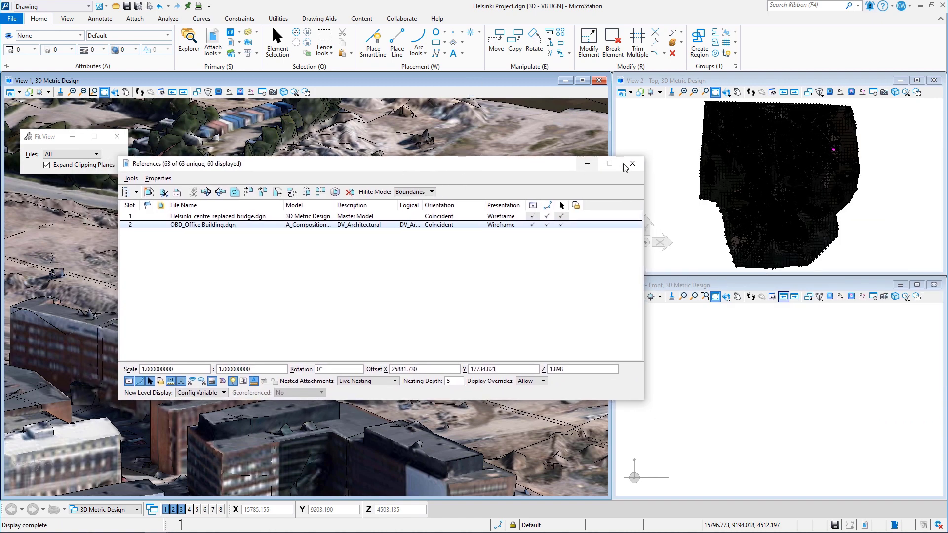
click(625, 166)
scroll(816, 151, up, 2)
scroll(791, 148, up, 4)
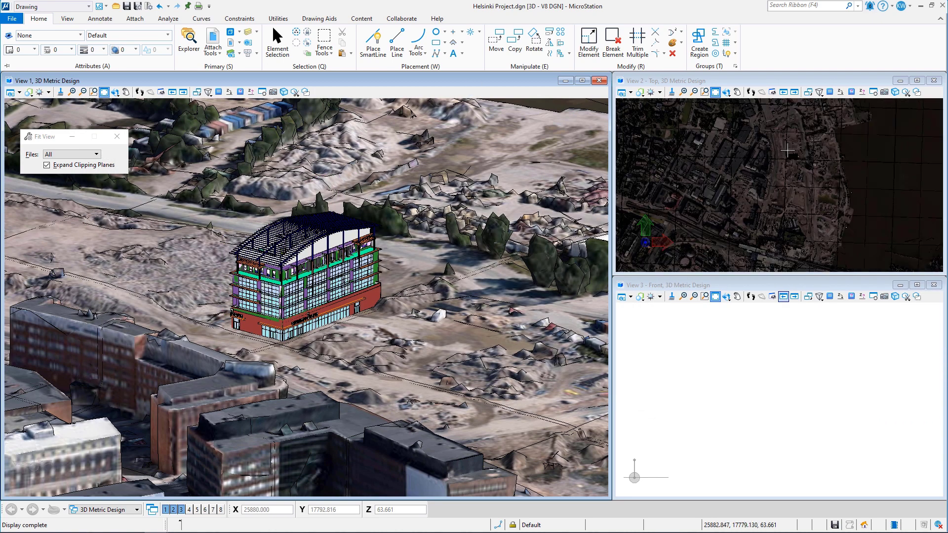
- Apply the Illustration: Ignore Lighting display style to View 2 and save the file's settings
click(632, 94)
click(711, 132)
click(708, 157)
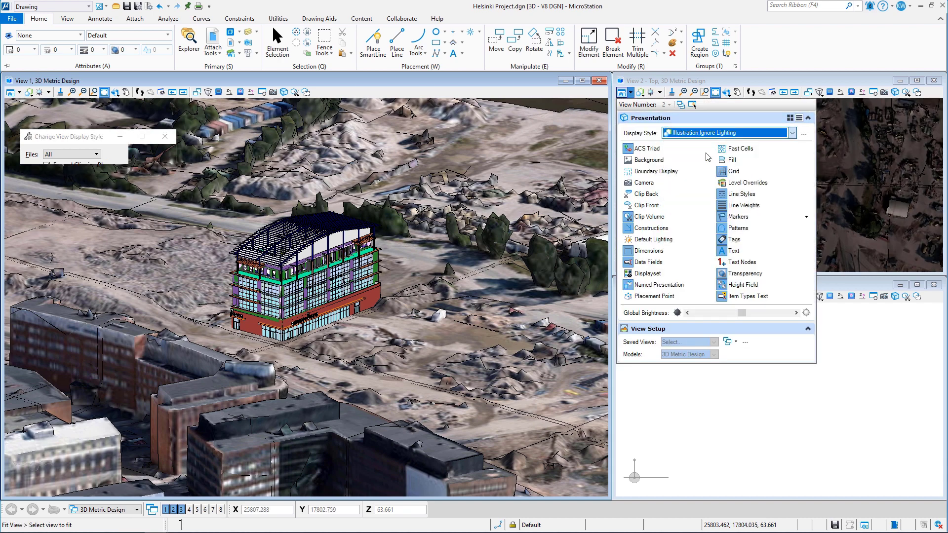
click(809, 92)
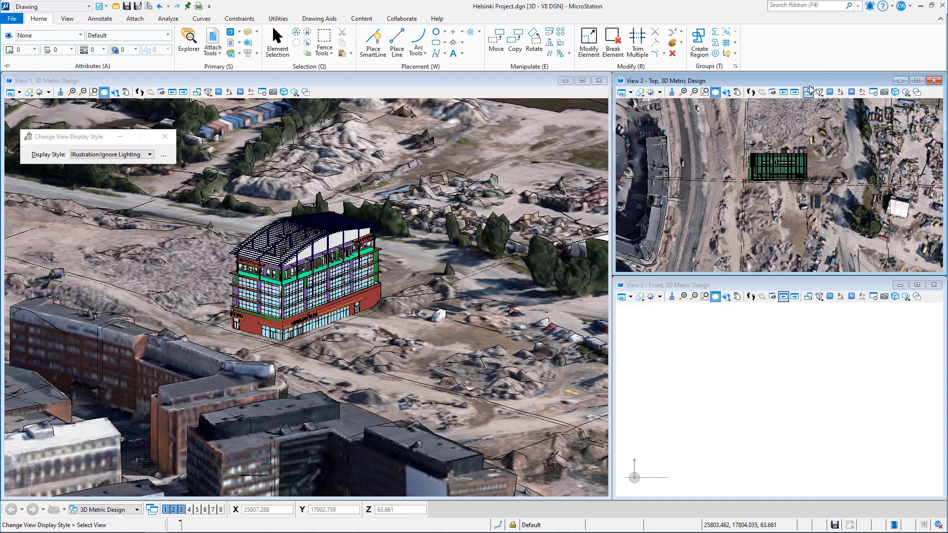
click(139, 6)
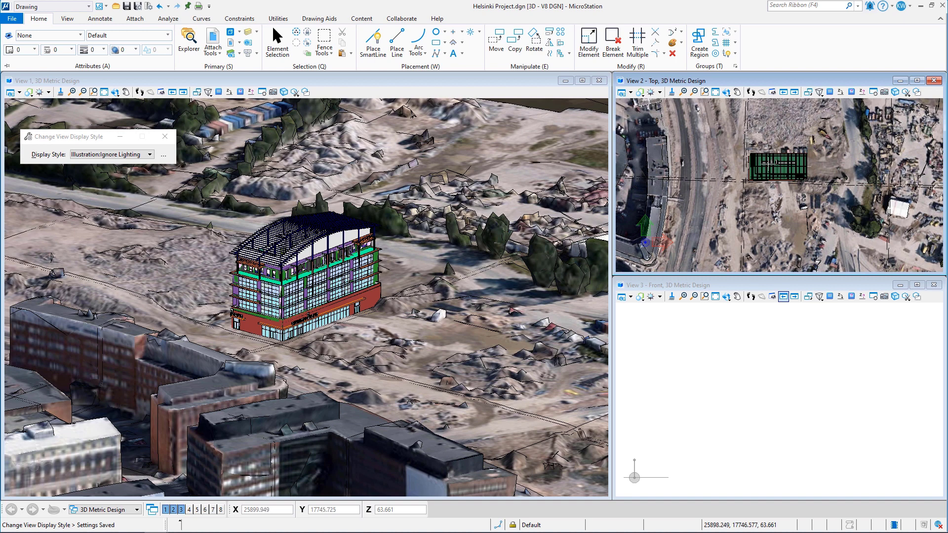
scroll(766, 162, down, 2)
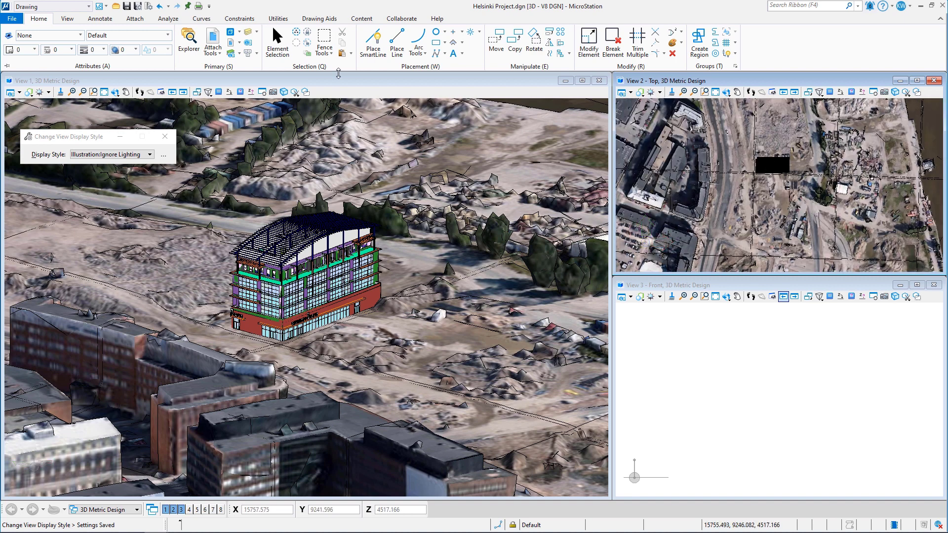
- Rotate the OBD_Office Building.dgn reference about Z by 270° around its base corner, and by a further -10° in the top view
click(278, 40)
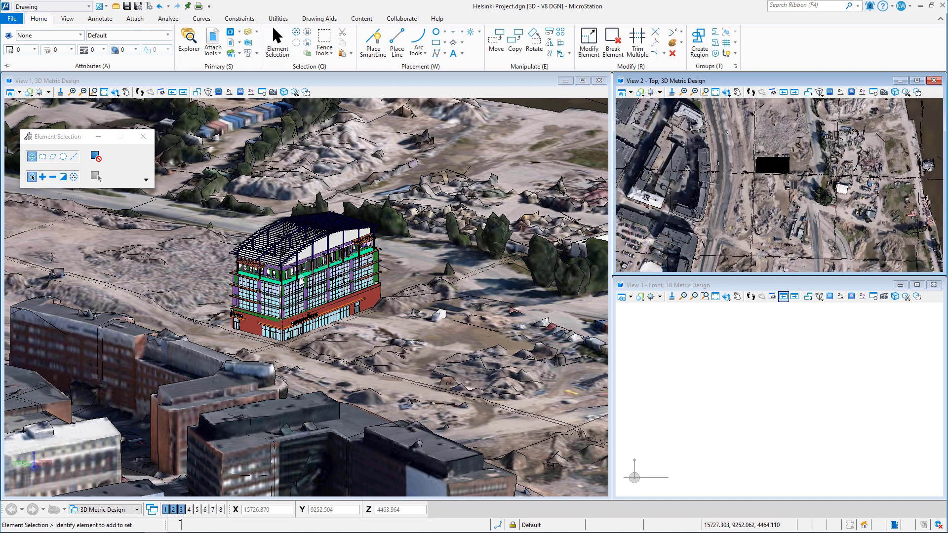
right_drag(301, 281, 330, 116)
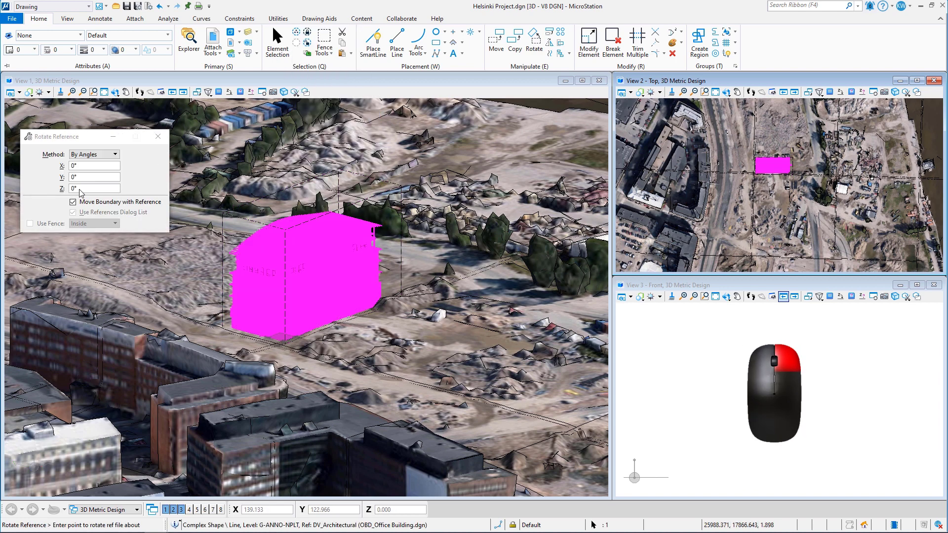
drag(92, 190, 72, 189)
text(270)
key(Tab)
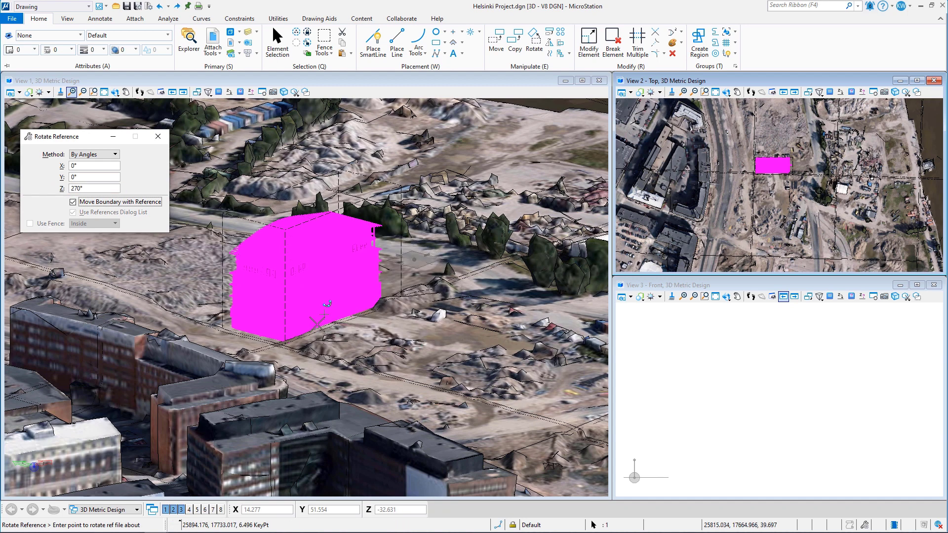
click(285, 340)
click(37, 191)
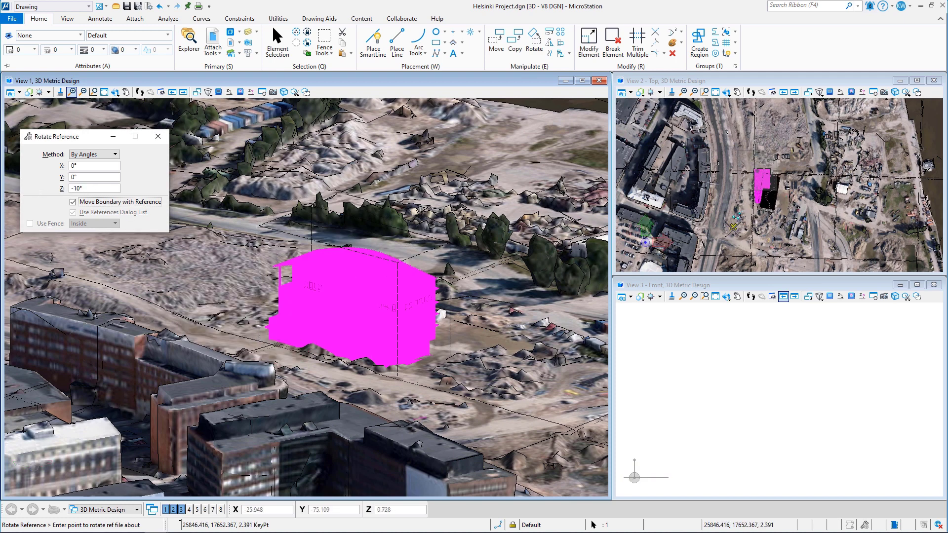
click(728, 210)
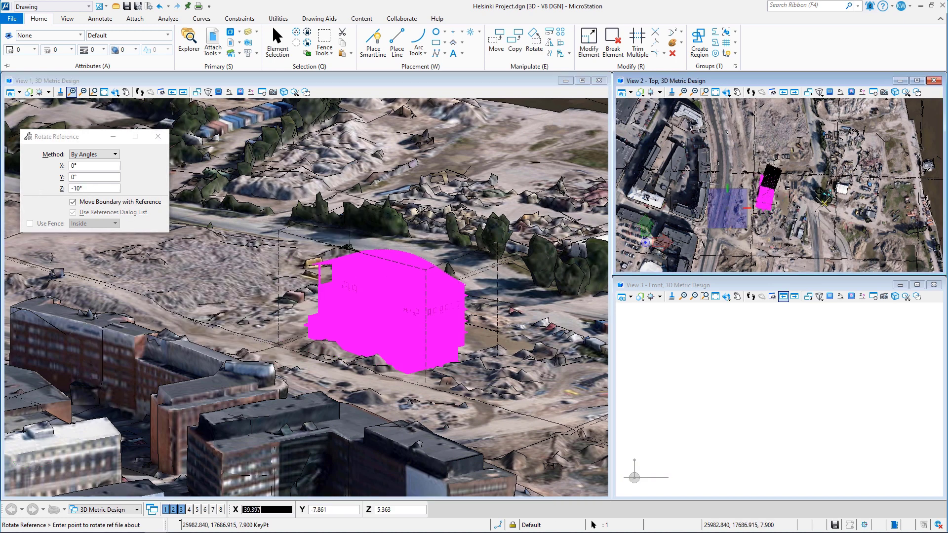
- Move the OBD_Office Building.dgn reference from its base corner towards the brick blocks, to about X 25847, Y 17664, Z 2.6
scroll(769, 200, up, 2)
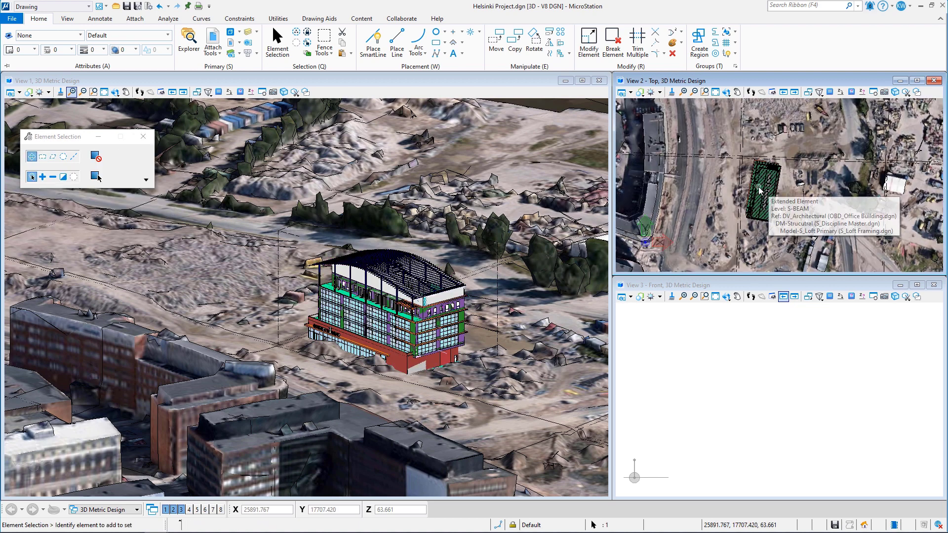
right_click(766, 192)
click(787, 263)
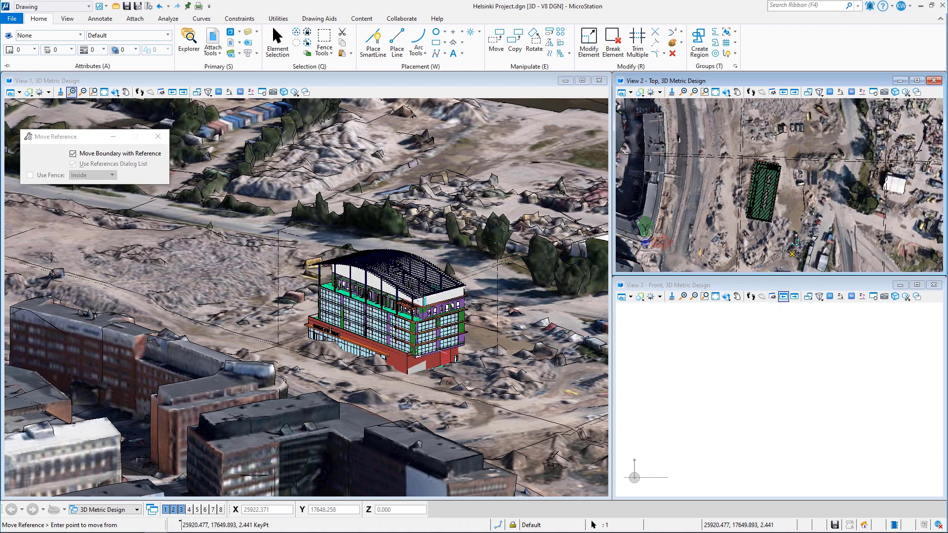
click(409, 374)
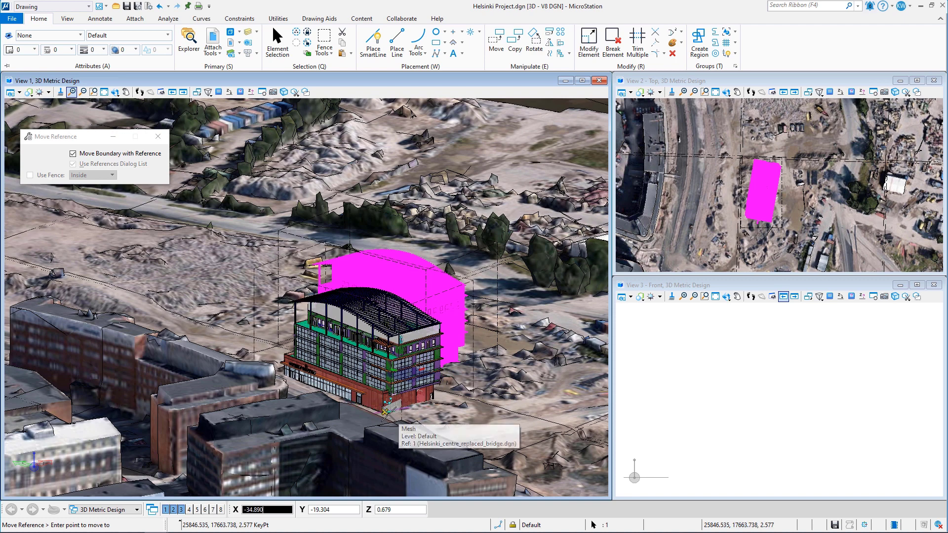
click(389, 414)
right_click(764, 217)
- Attach office+building.skp from the Helsinki Project folder as a reference with the Default model and Coincident orientation
scroll(769, 166, down, 3)
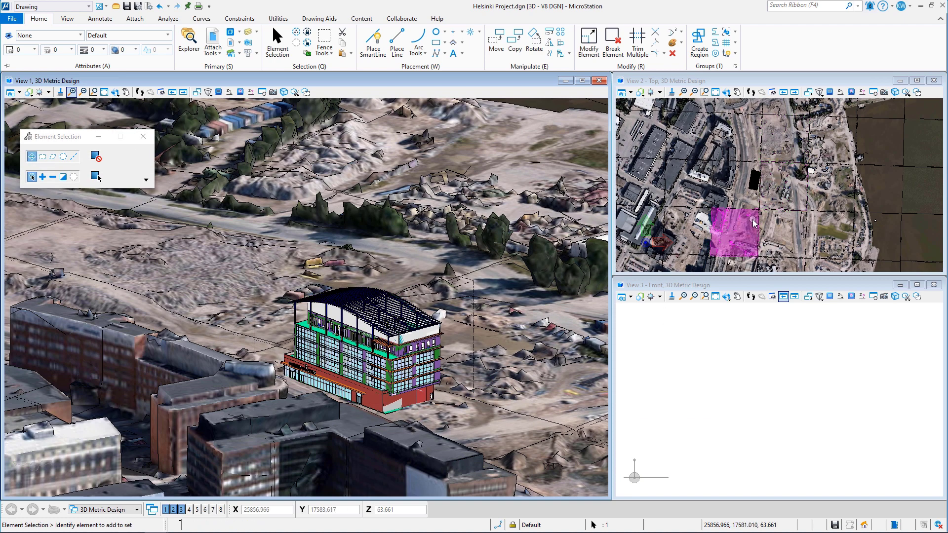
scroll(754, 186, up, 2)
scroll(744, 183, up, 2)
click(115, 92)
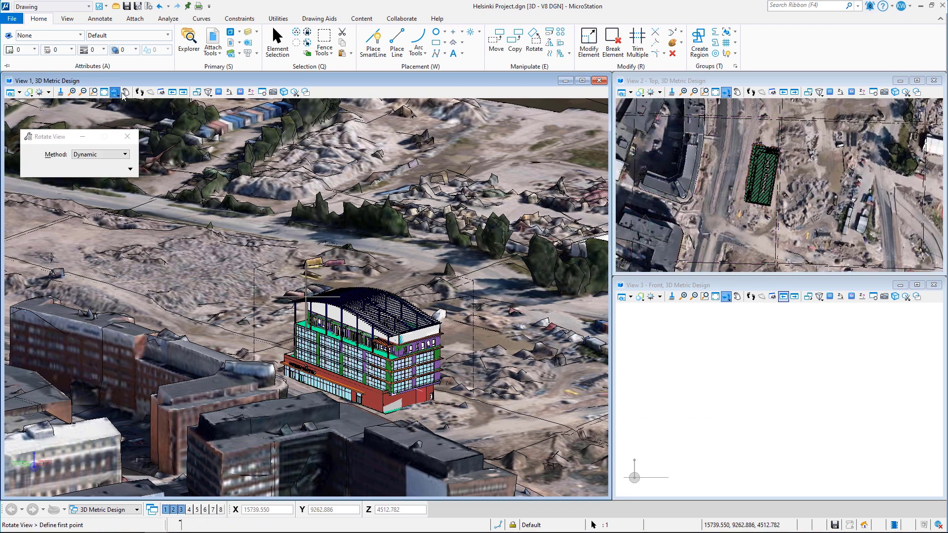
drag(411, 347, 356, 336)
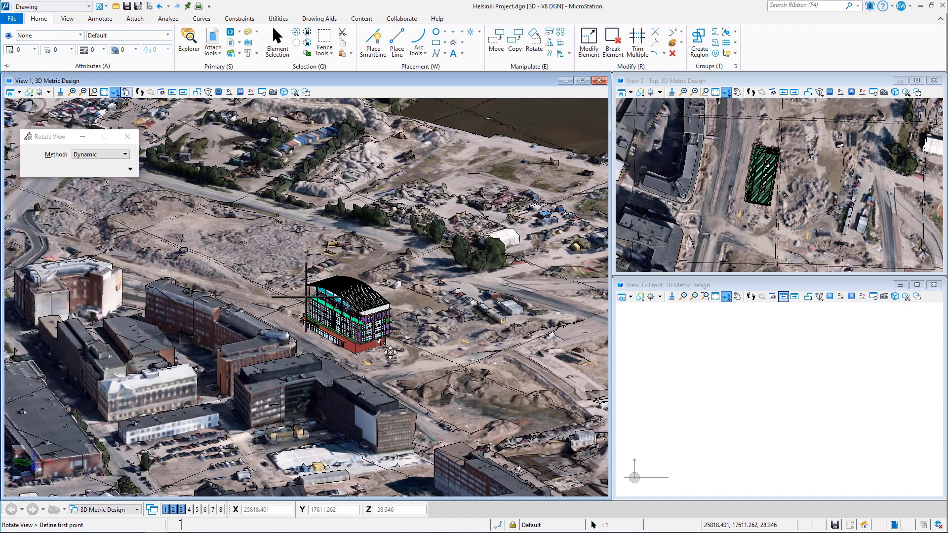
right_click(375, 355)
click(215, 41)
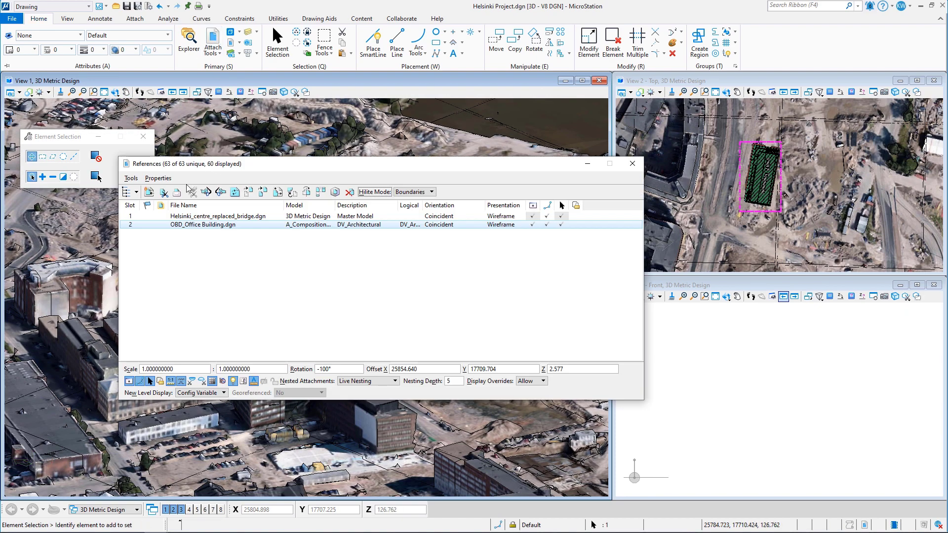
click(149, 192)
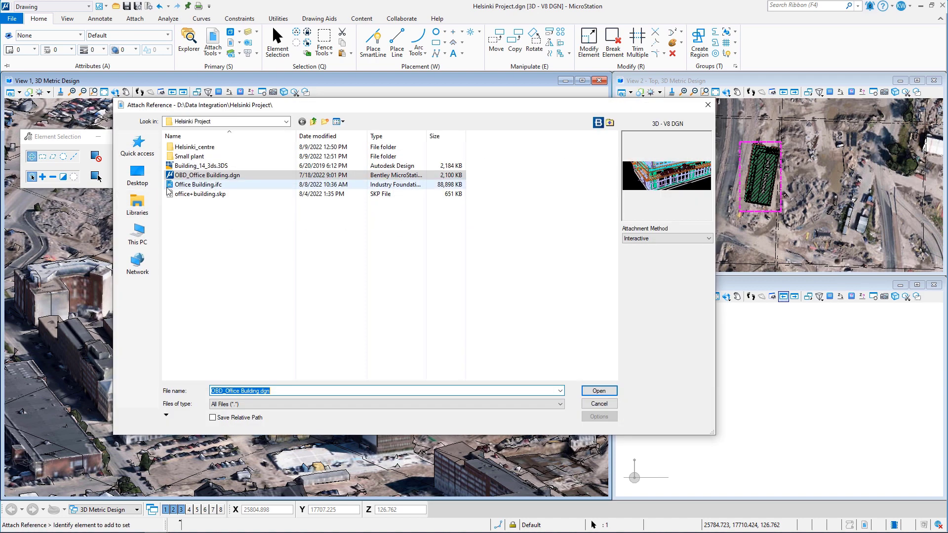
click(199, 194)
click(599, 390)
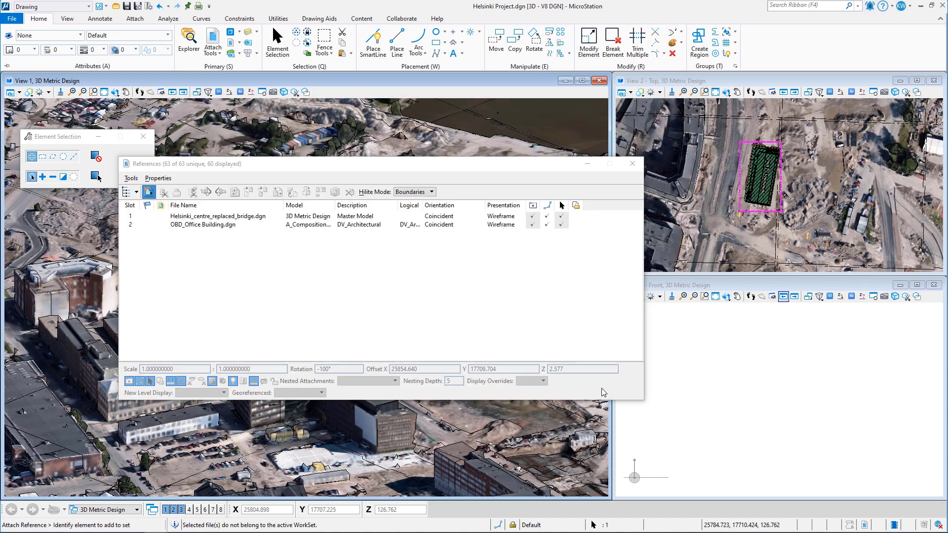
click(465, 438)
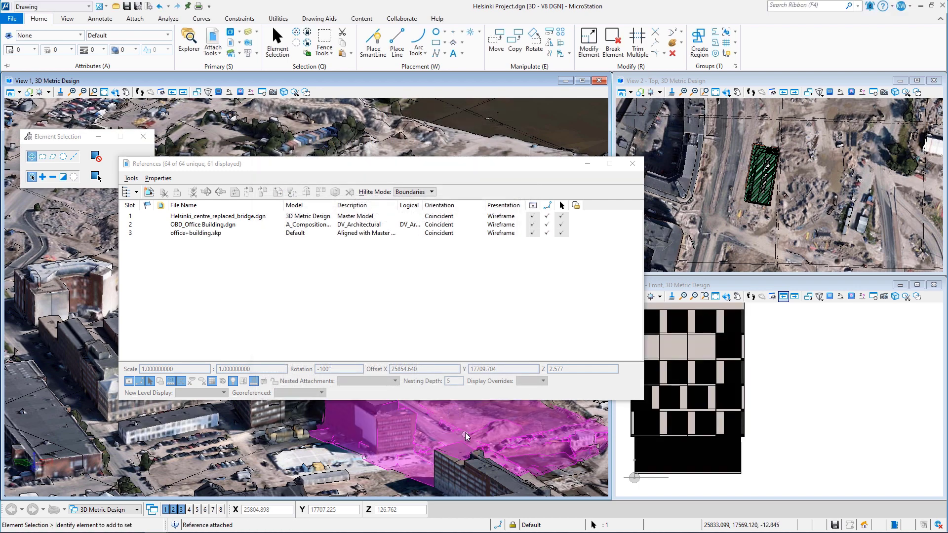
- Hide the city mesh and OBD_Office Building.dgn references, fit View 1 and examine the SketchUp building from several sides
click(533, 216)
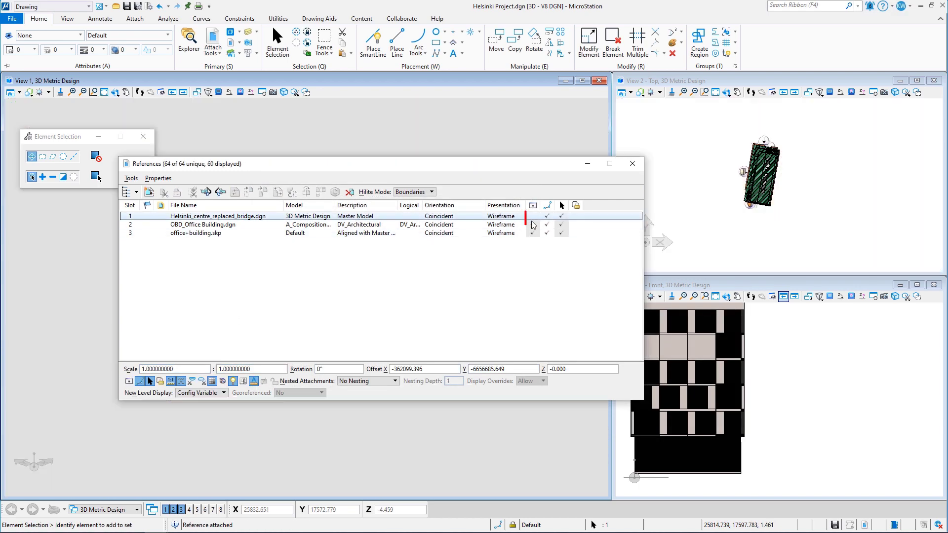
click(533, 225)
click(632, 164)
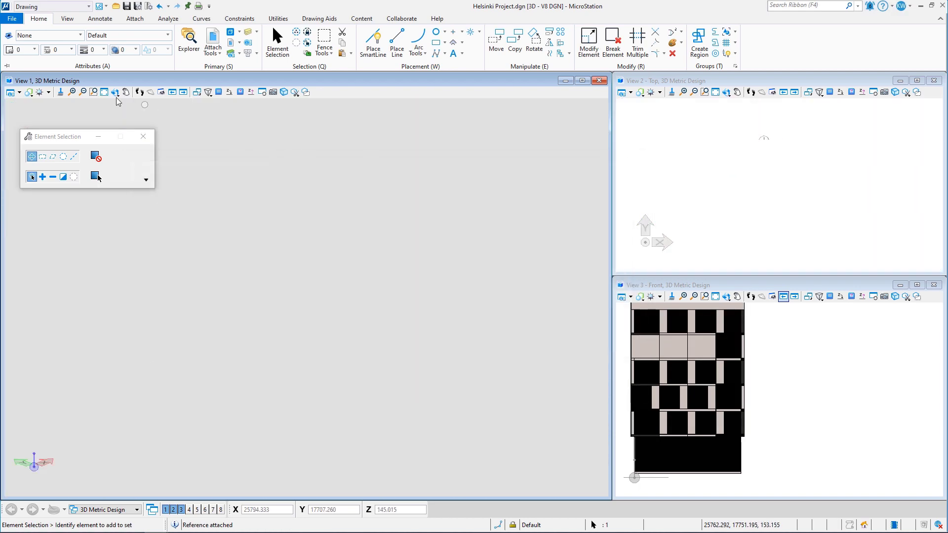
click(104, 92)
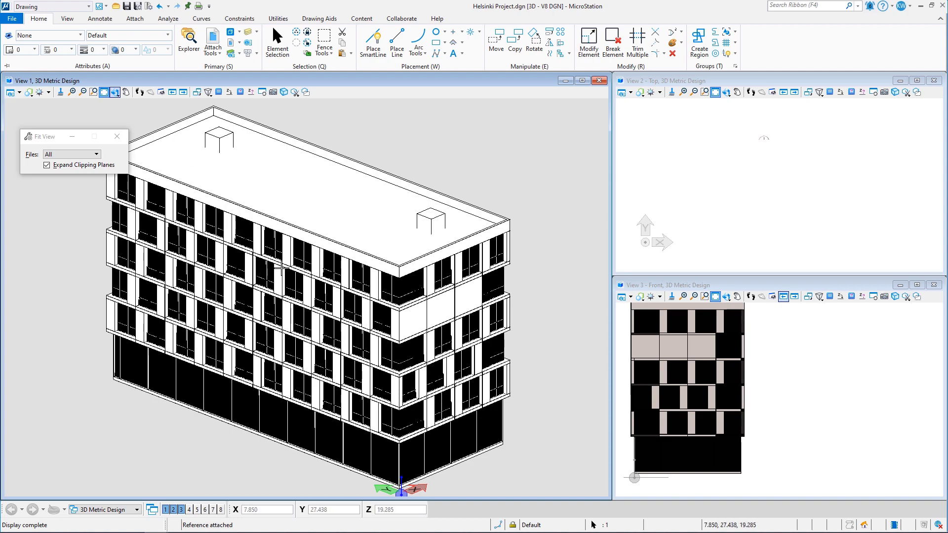
click(115, 92)
drag(341, 306, 533, 378)
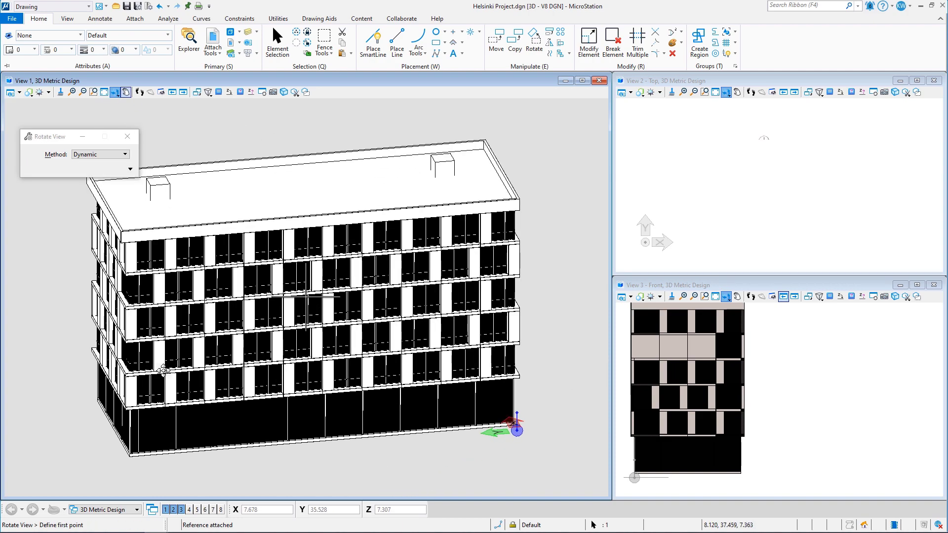
drag(153, 365, 254, 379)
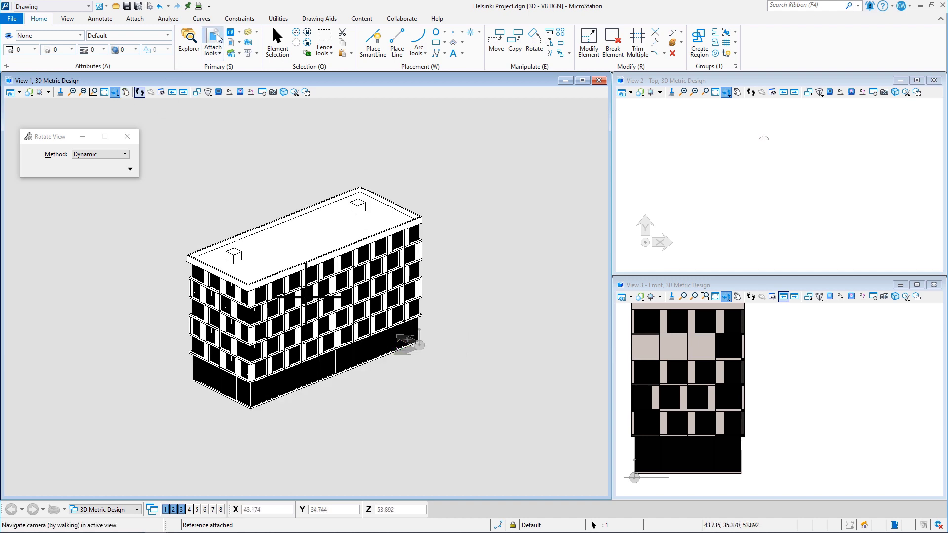
- Turn the display of the city mesh and OBD_Office Building.dgn references back on and fit View 1
click(218, 38)
click(532, 217)
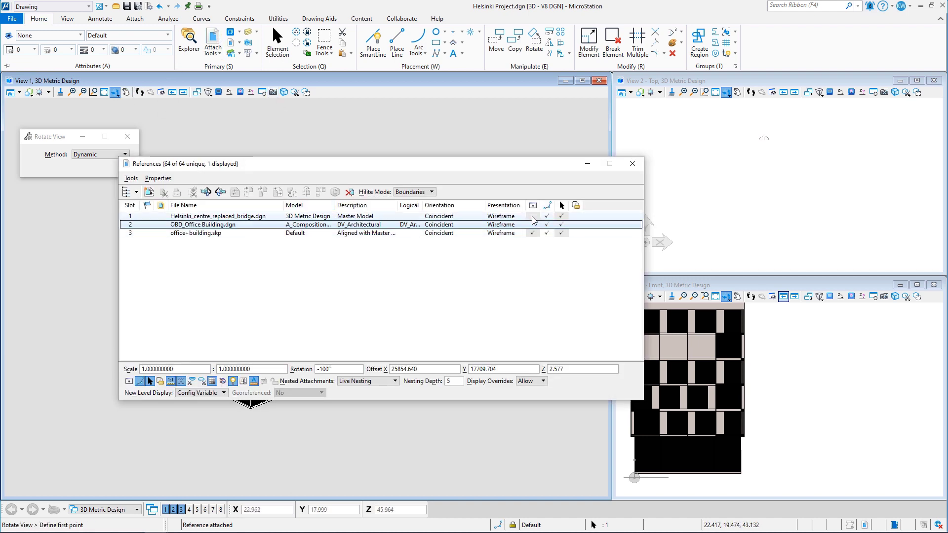
click(533, 224)
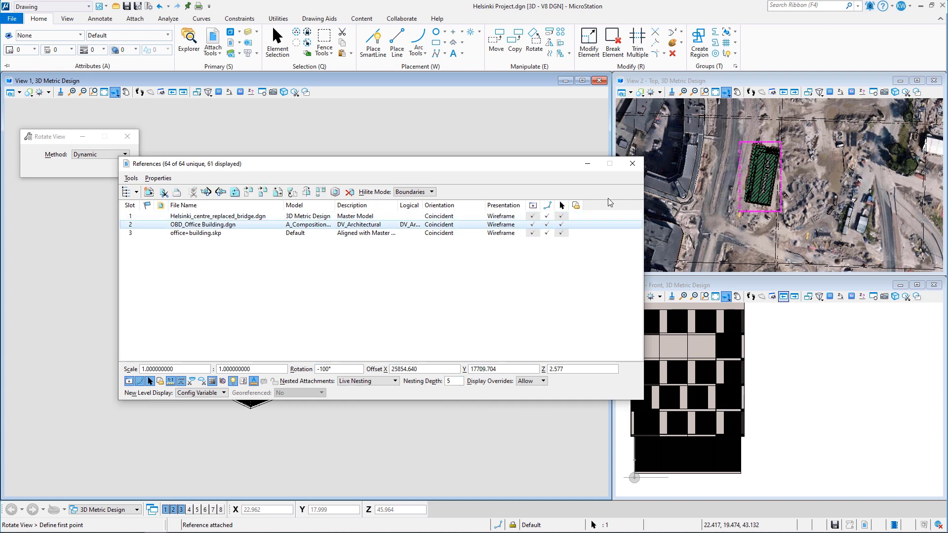
click(632, 163)
click(104, 92)
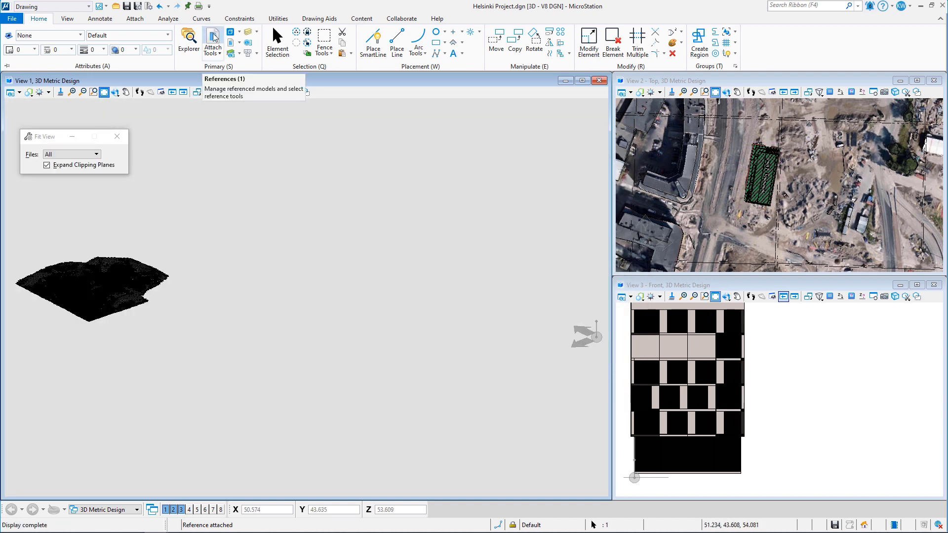
- Move the office+building.skp reference from its base corner onto the open plot below the first office building, at about X 25844, Y 17557, Z -0.2
click(214, 37)
click(222, 234)
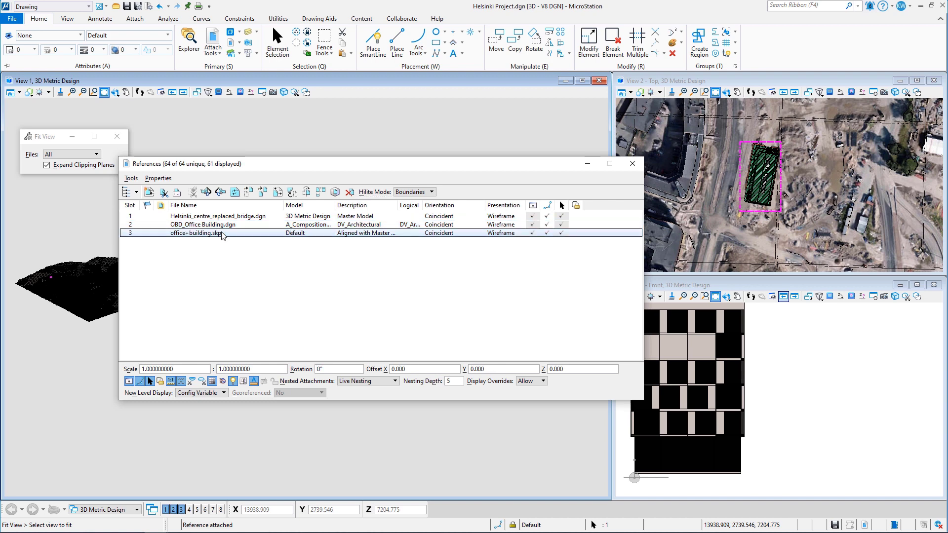
click(250, 192)
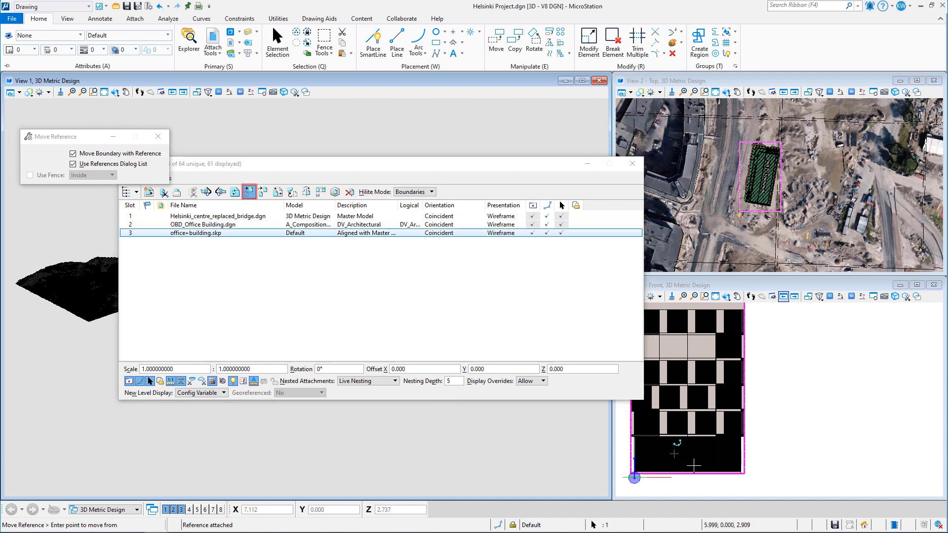
click(741, 471)
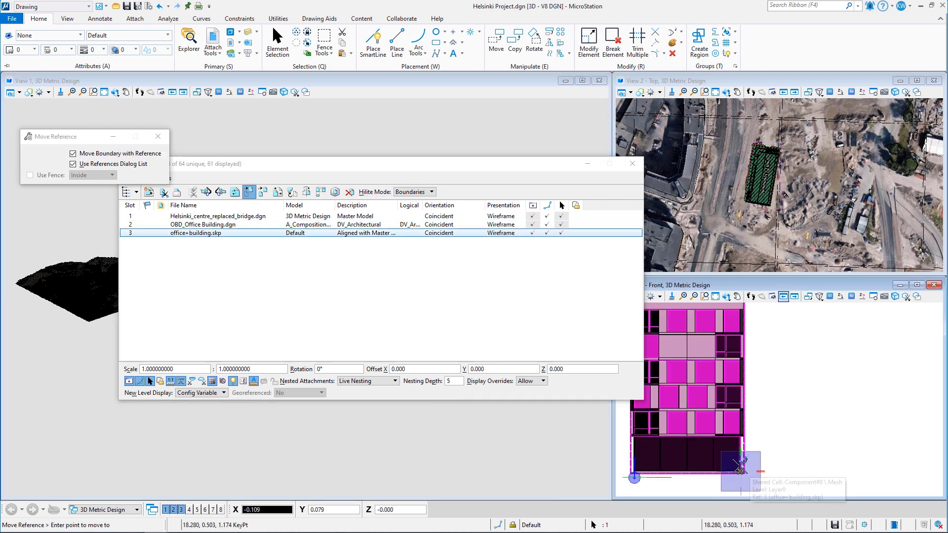
scroll(746, 214, down, 2)
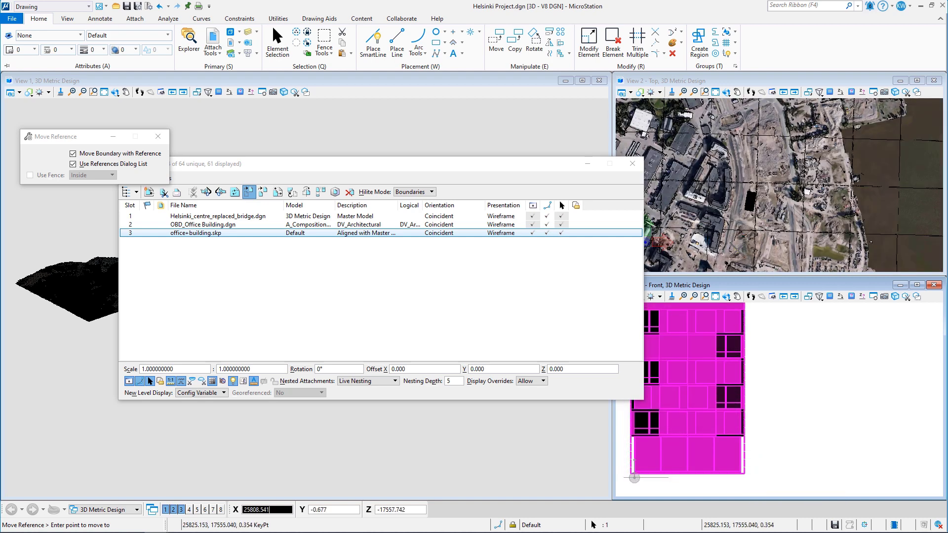
scroll(743, 242, up, 2)
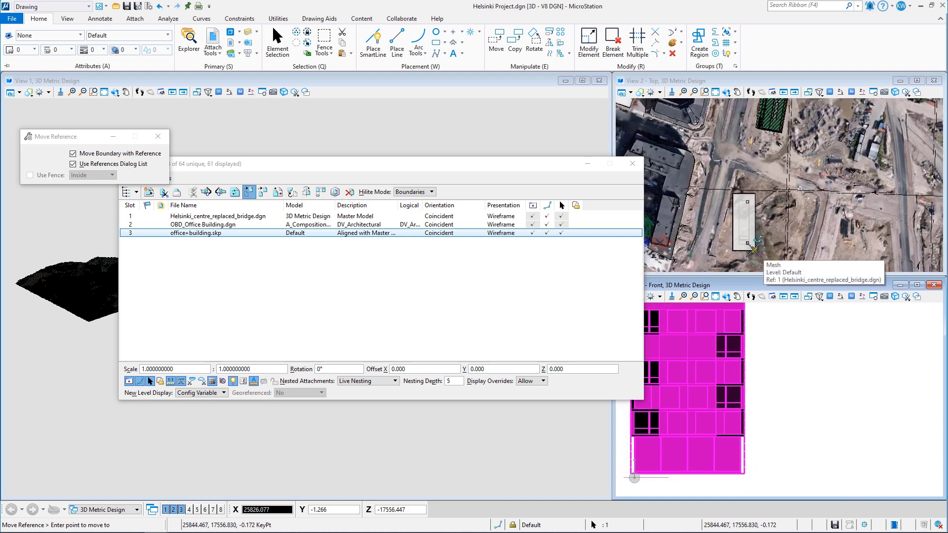
click(754, 250)
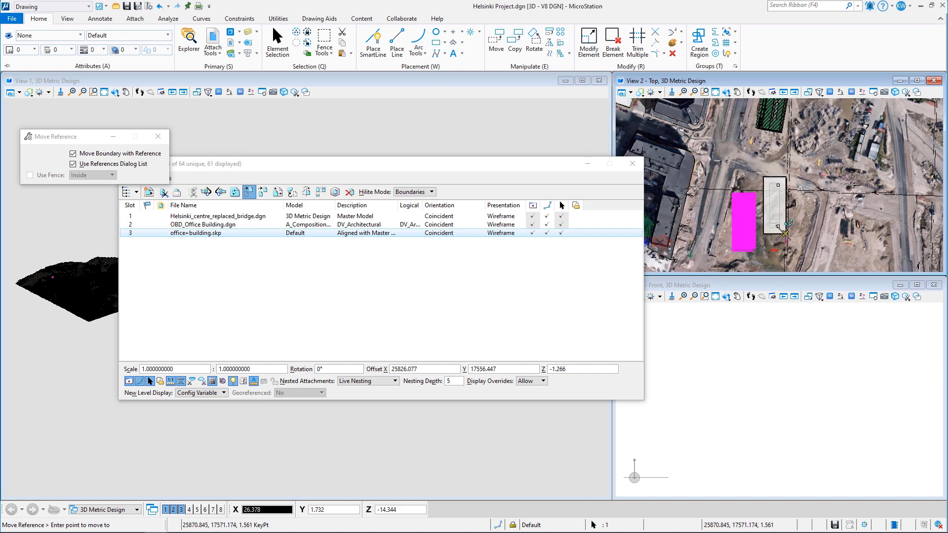
right_click(748, 246)
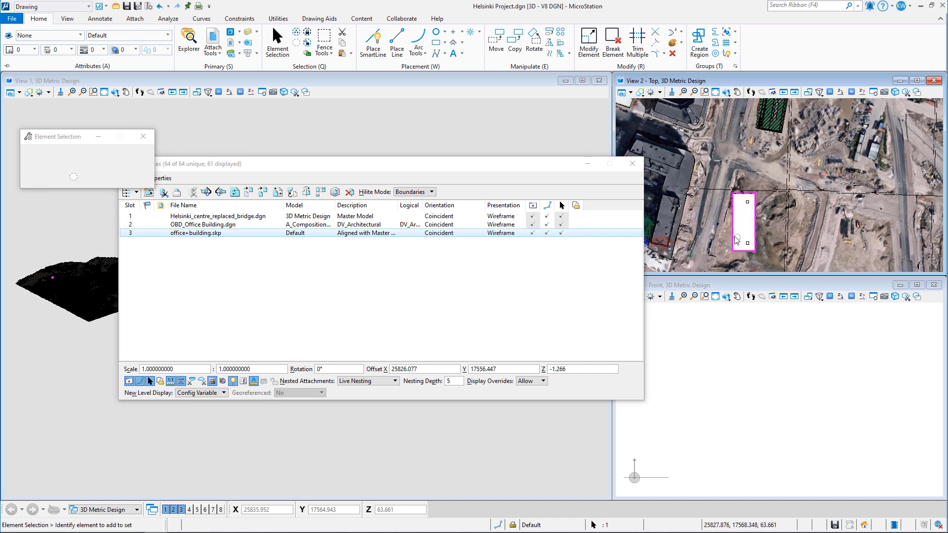
- Attach Building_14_3ds.3DS and Office Building.ifc together as references, keeping the Default model and Coincident orientation
click(149, 192)
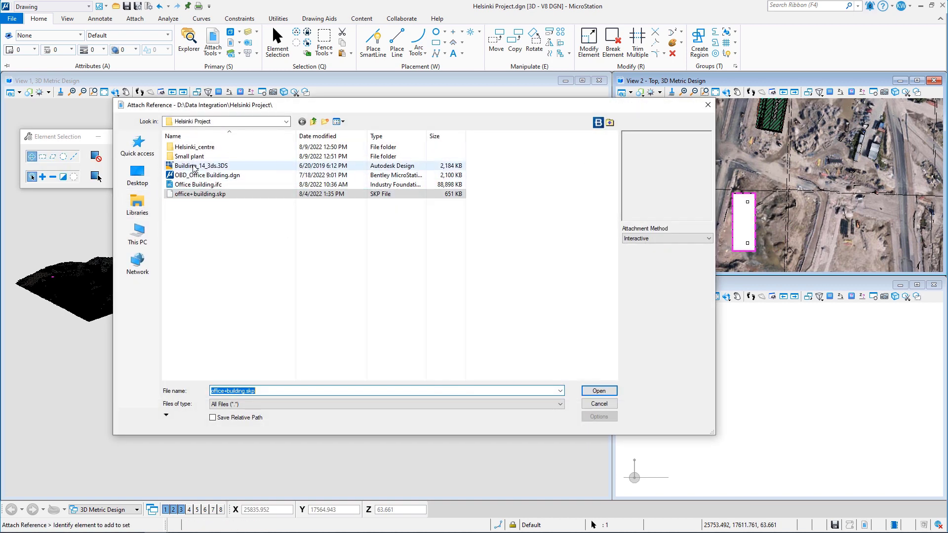
click(193, 166)
ctrl+click(198, 184)
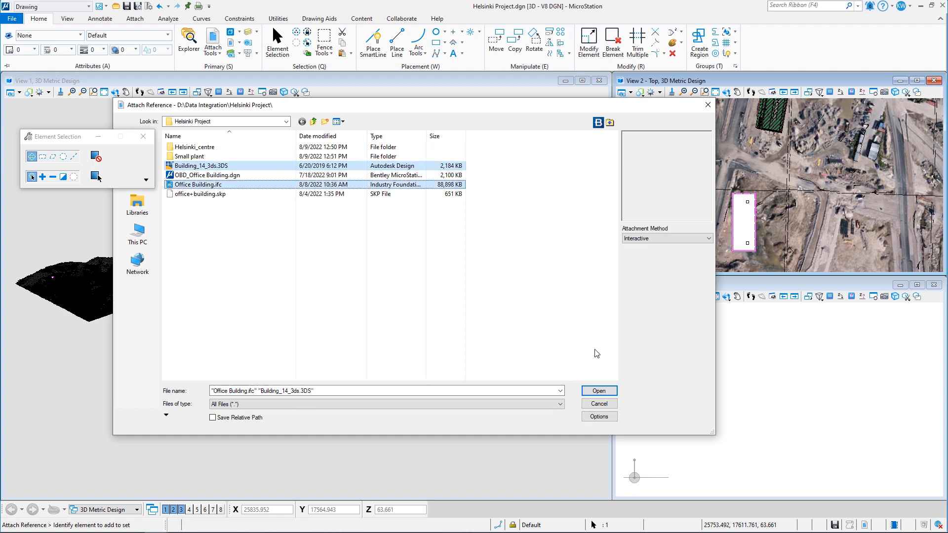
click(599, 391)
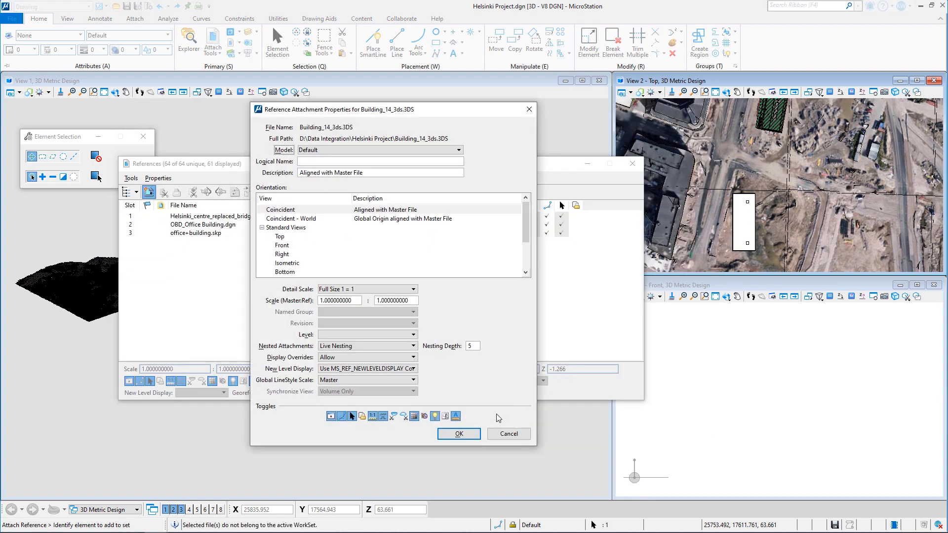
click(459, 435)
click(461, 437)
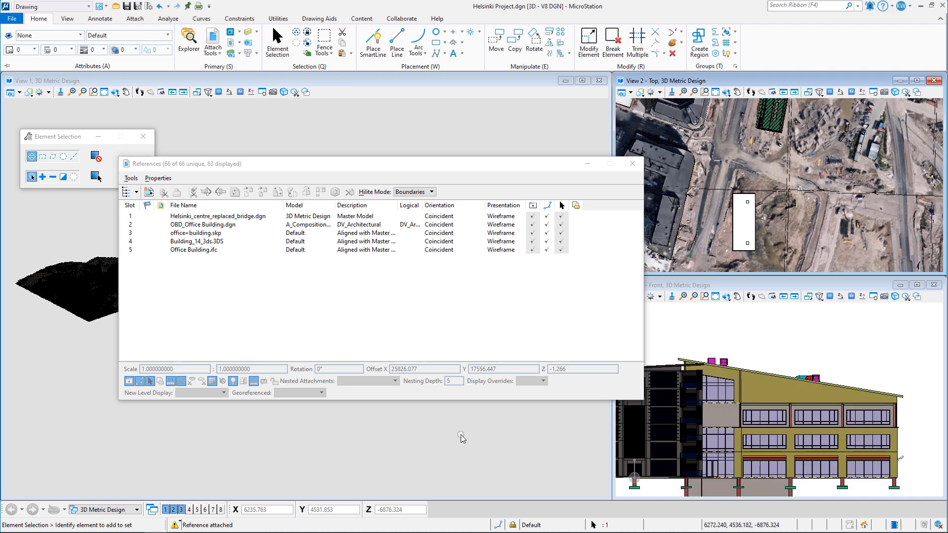
- Hide every reference except Building_14_3ds.3DS, fit View 1 and examine the 3DS building in the isometric and front views
click(533, 217)
click(533, 225)
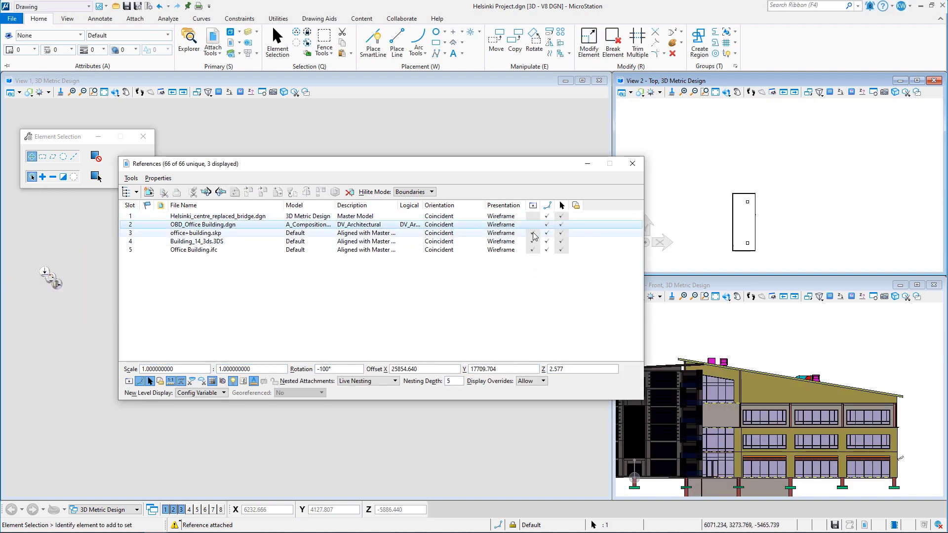
click(533, 234)
click(533, 242)
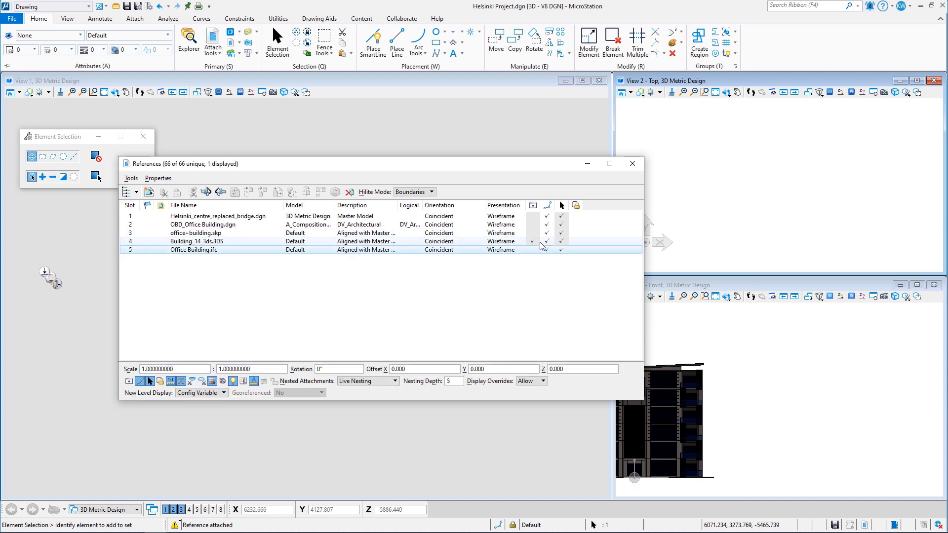
click(631, 164)
click(103, 92)
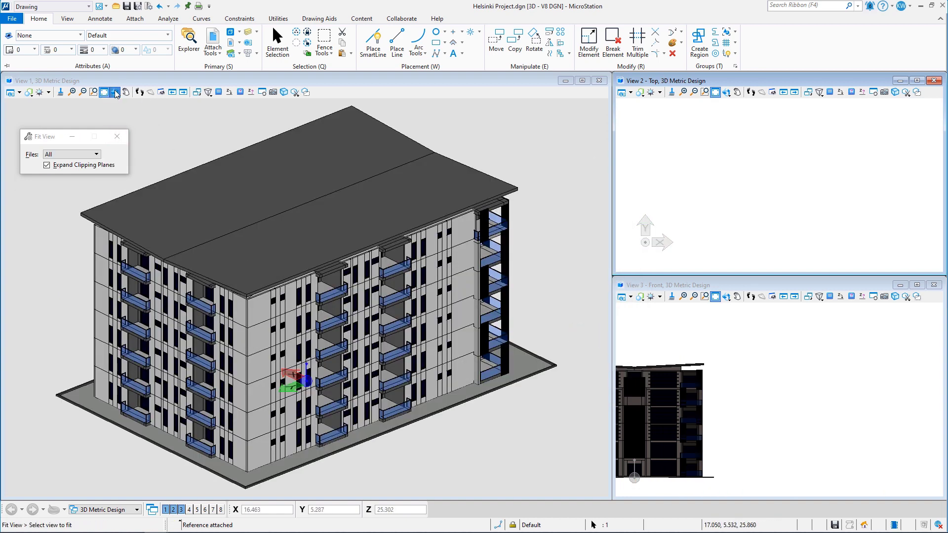
click(115, 92)
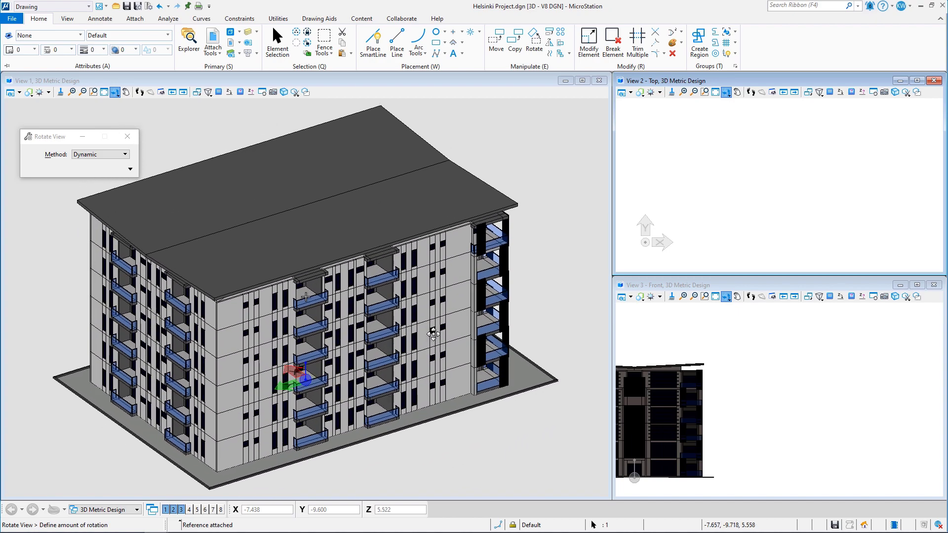
click(433, 334)
scroll(859, 407, down, 3)
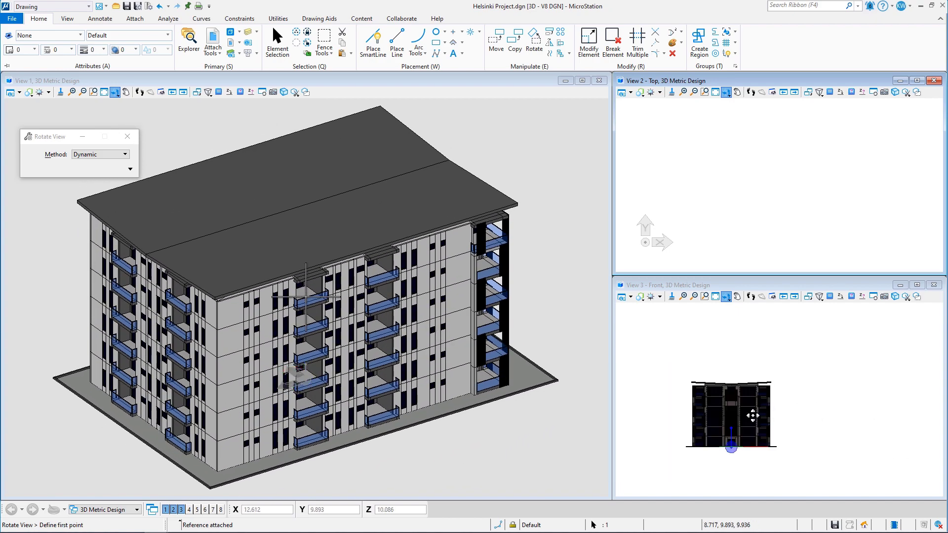
scroll(750, 416, up, 3)
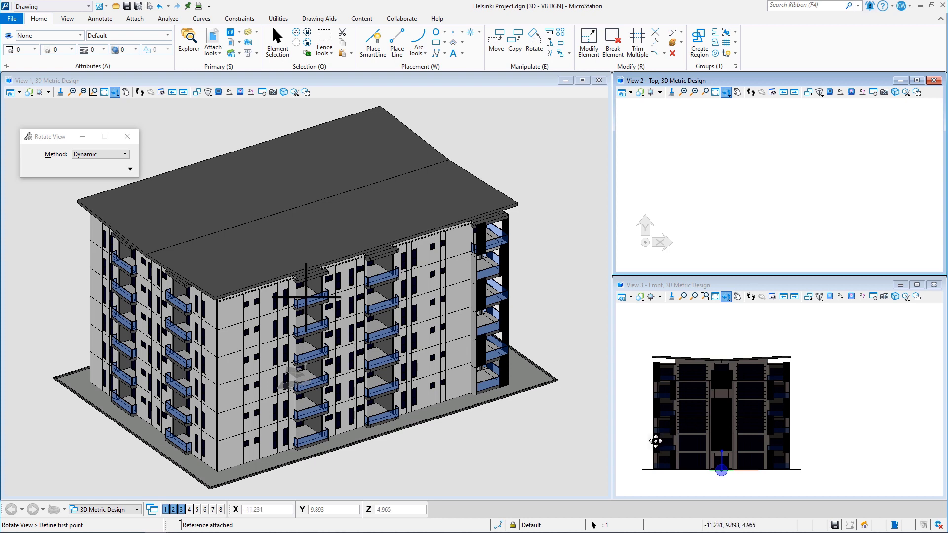
- Display only the Office Building.ifc reference and examine the building from several sides, including its rooftop HVAC equipment
click(214, 40)
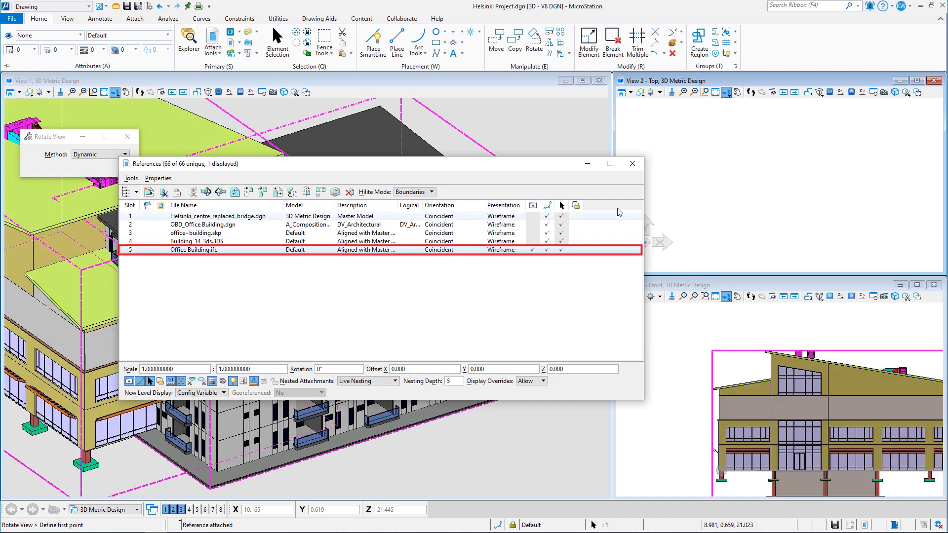
click(632, 164)
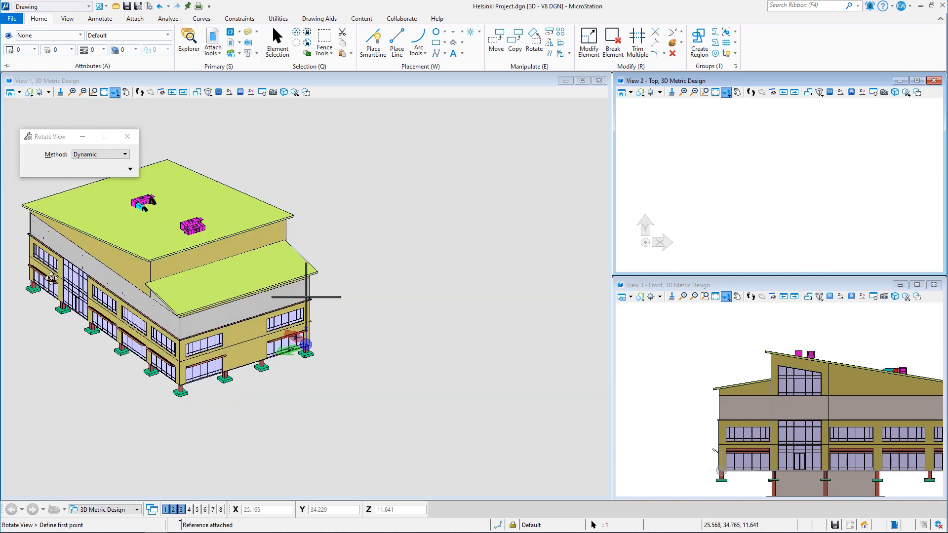
click(366, 288)
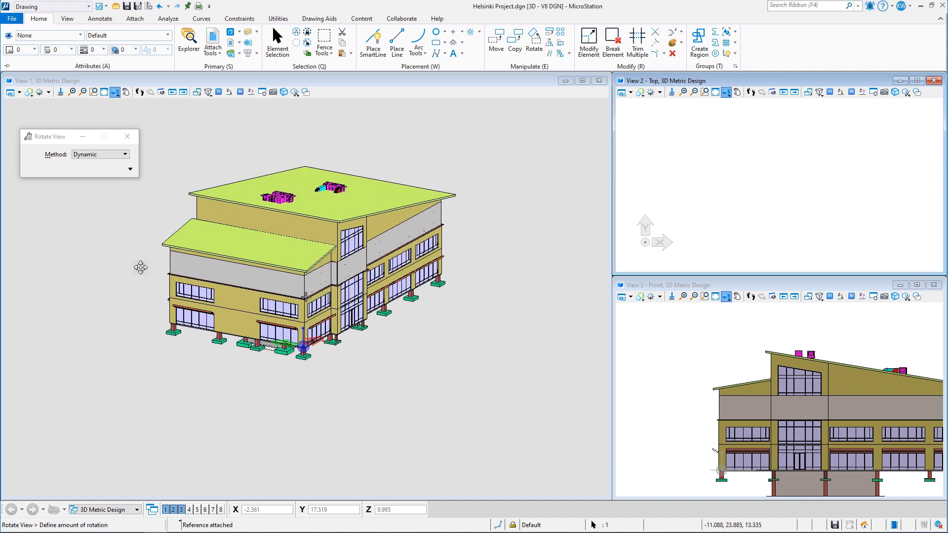
click(384, 288)
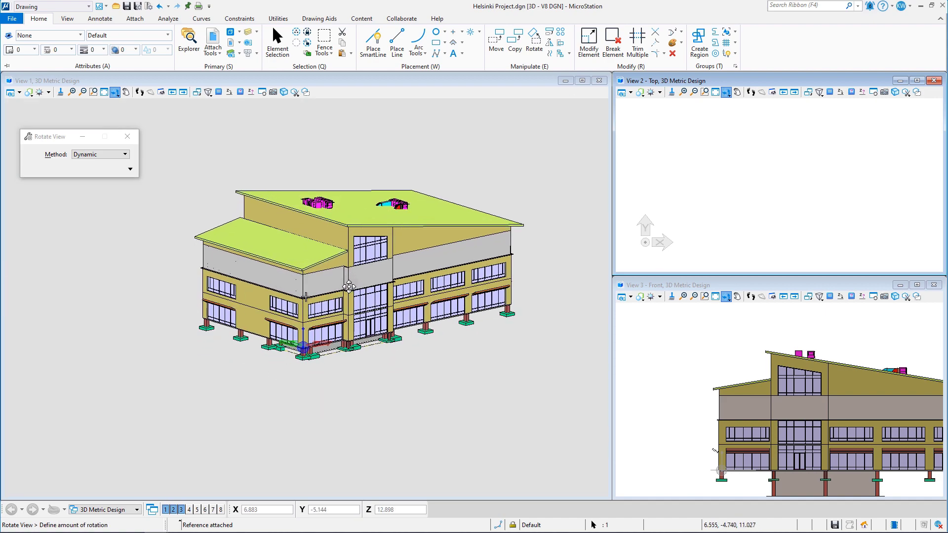
click(377, 185)
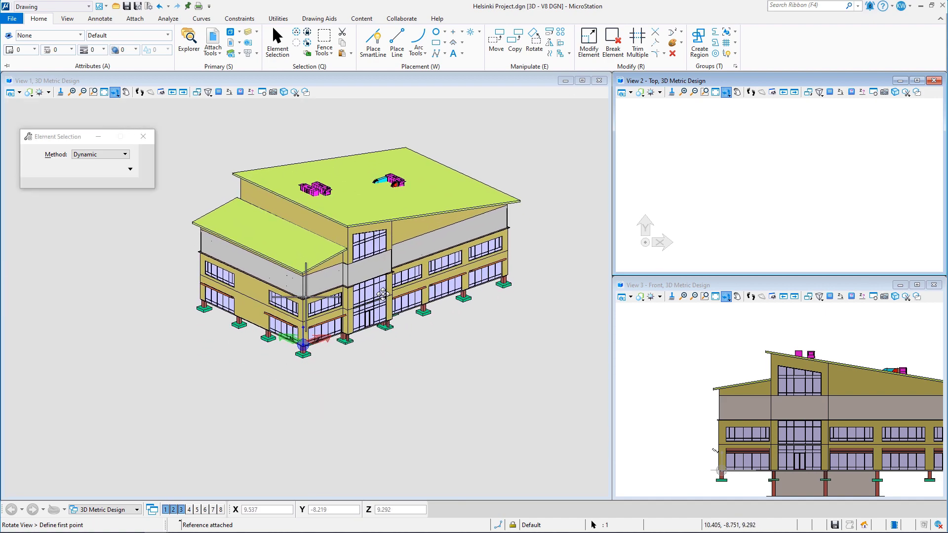
scroll(388, 183, up, 5)
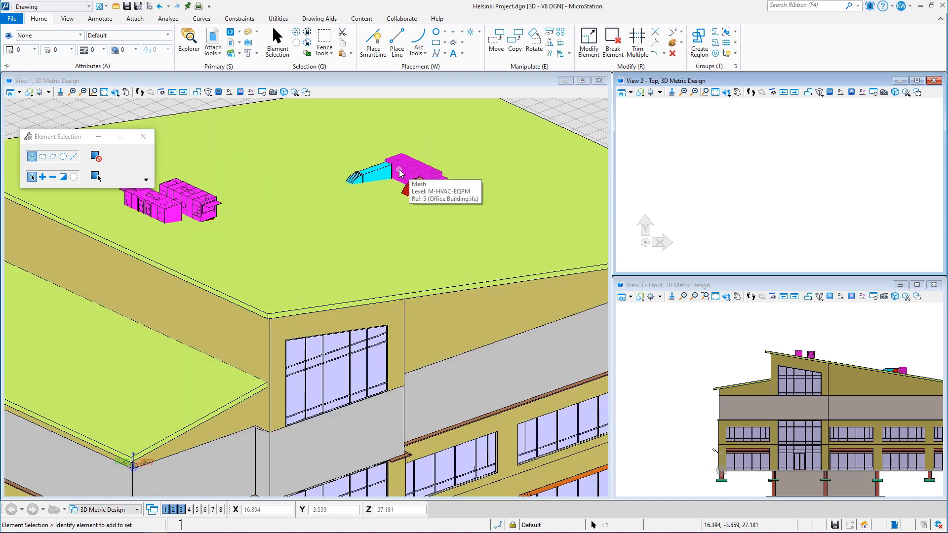
scroll(391, 180, down, 5)
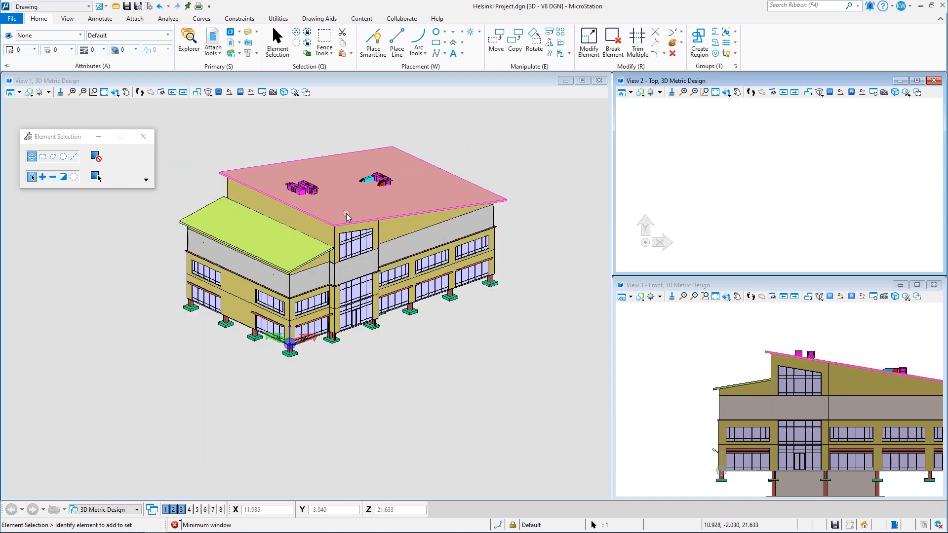
- Turn the display of the Building_14_3ds.3DS and Helsinki_centre_replaced_bridge.dgn references back on
click(212, 37)
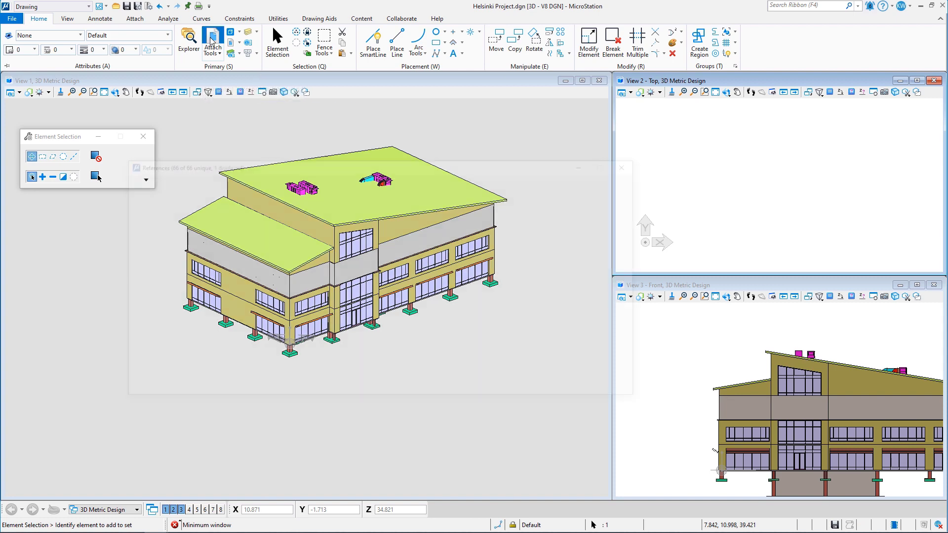
click(533, 242)
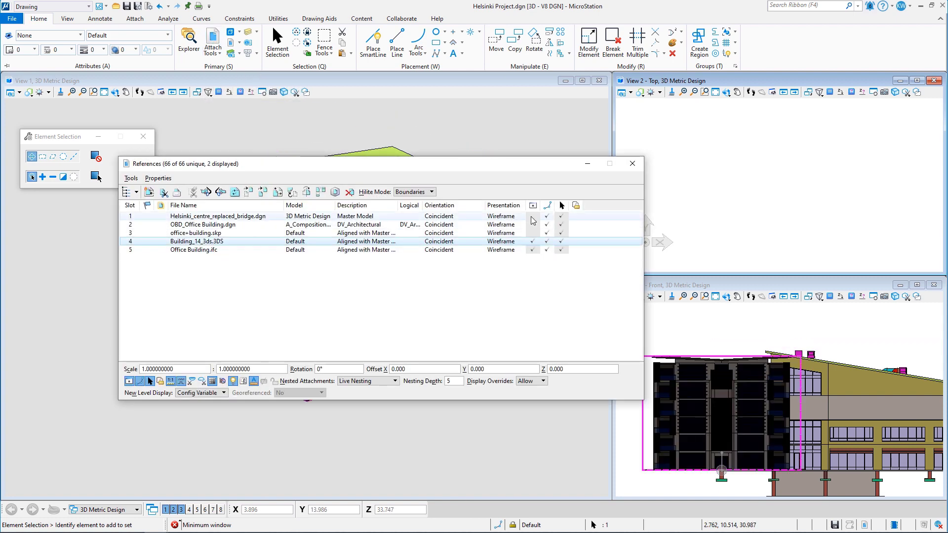
click(533, 217)
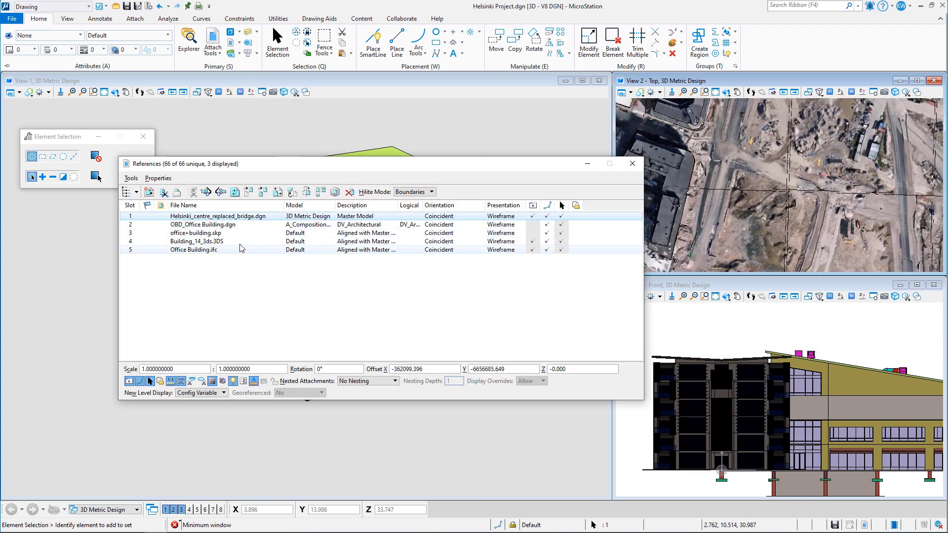
- Move the Building_14_3ds.3DS and Office Building.ifc references together from the 3DS building's base corner onto the cleared land in the city mesh
click(221, 242)
ctrl+click(216, 250)
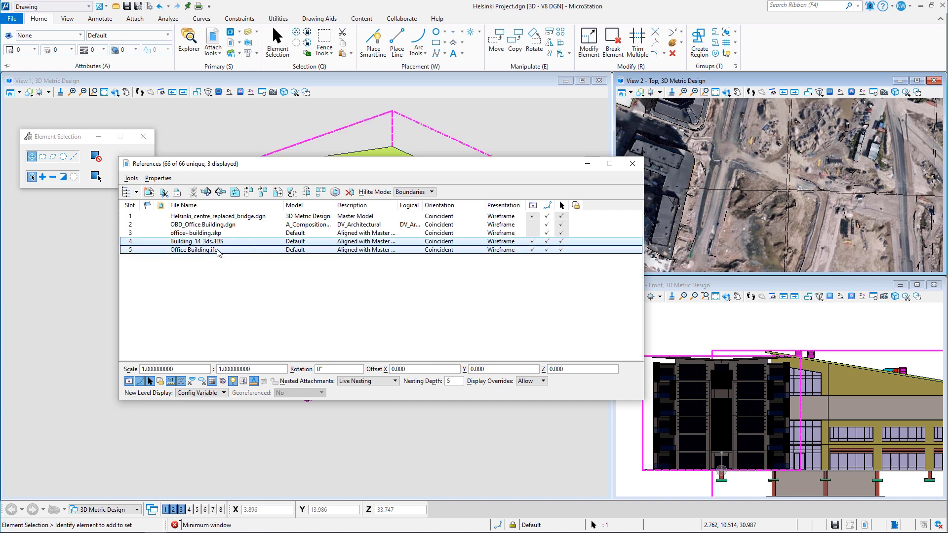
click(249, 191)
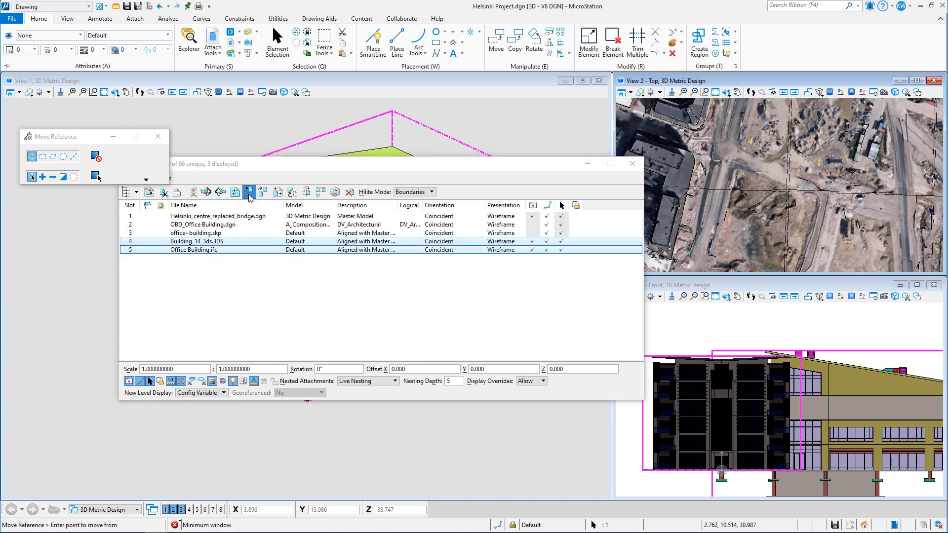
click(646, 470)
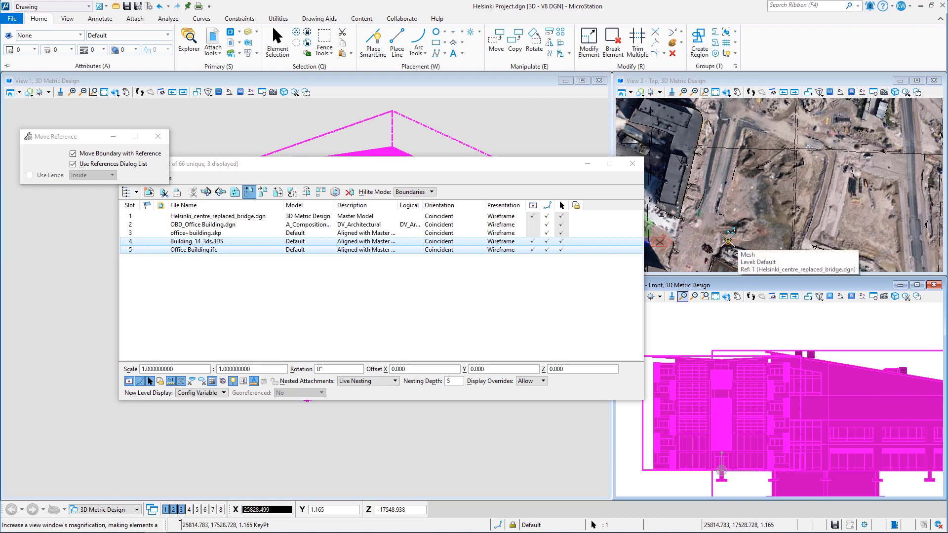
key(Escape)
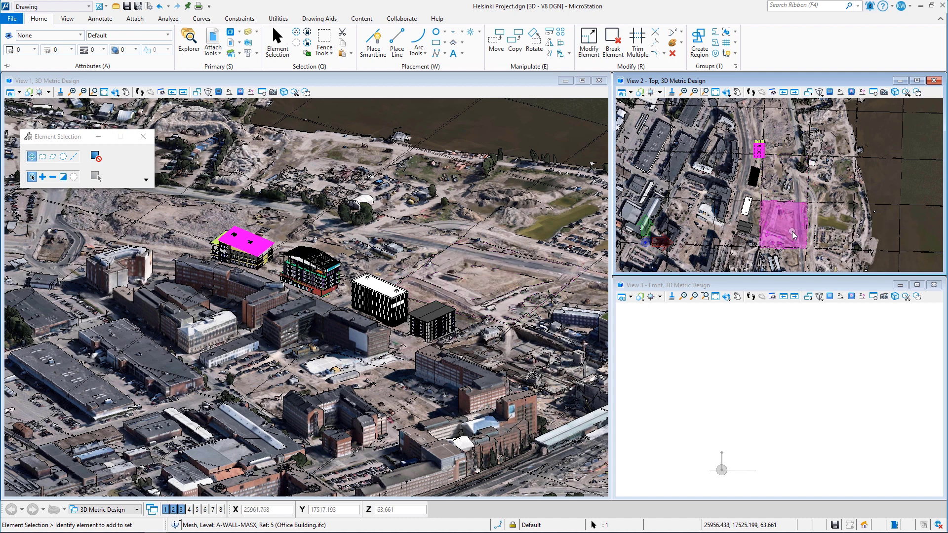
- Attach OBD_Building.dgn from Small plant\Open Buildings Designer as a reference, with the Design Model and Coincident orientation
scroll(790, 215, up, 5)
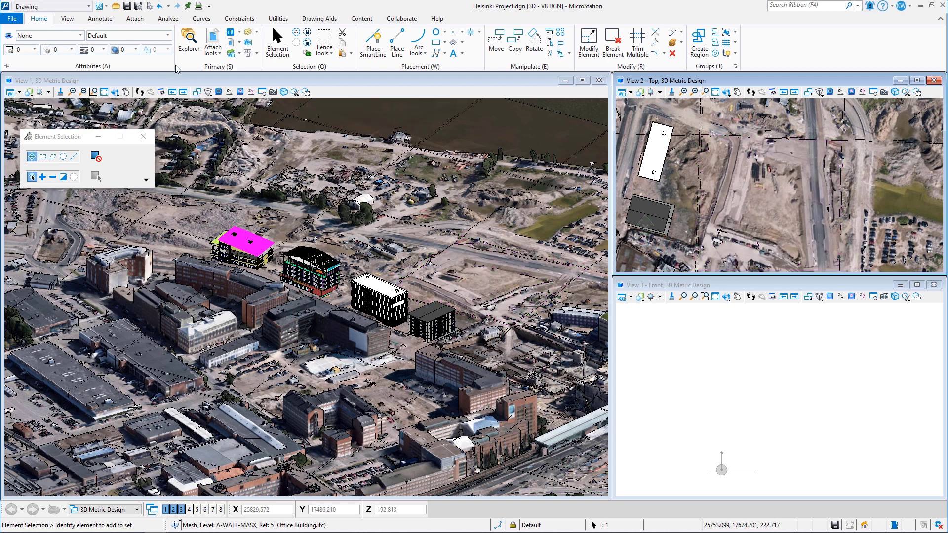
click(216, 42)
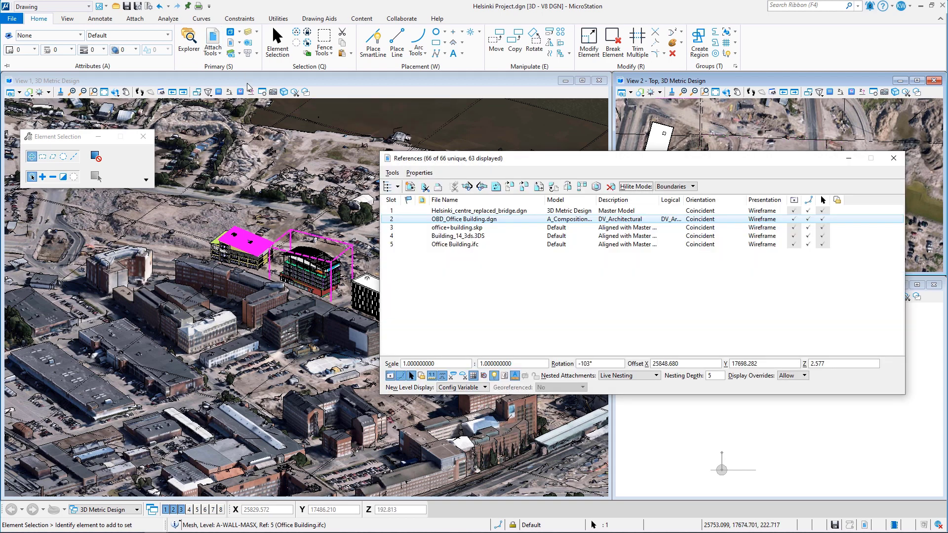
click(410, 187)
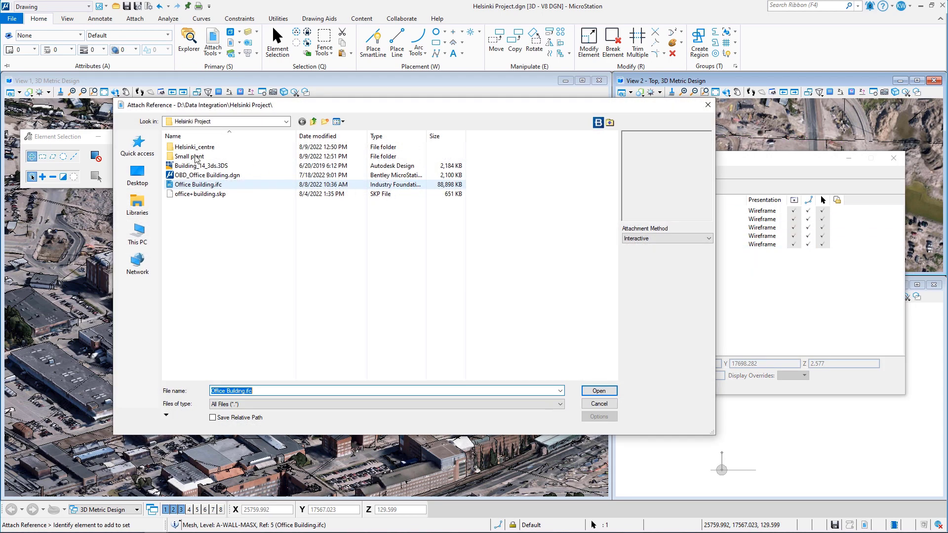
double_click(197, 157)
double_click(196, 147)
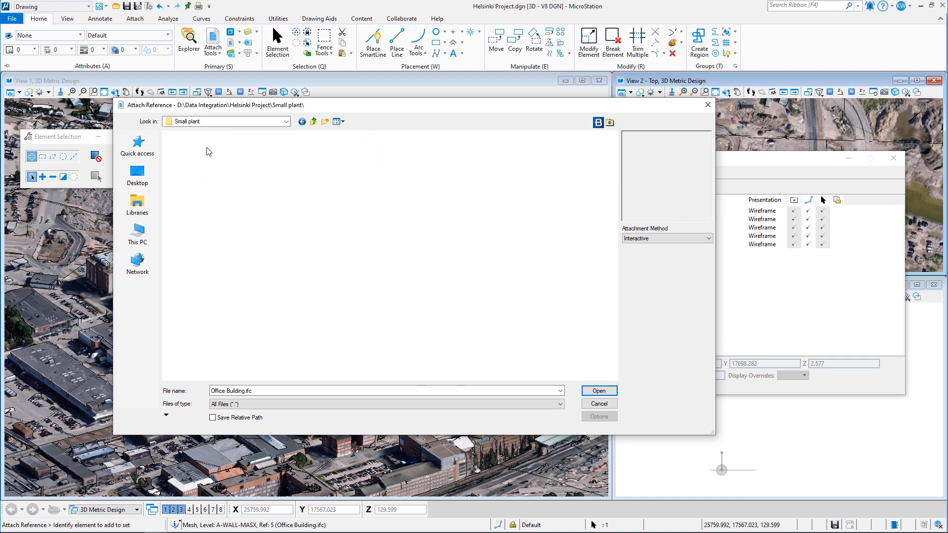
click(198, 147)
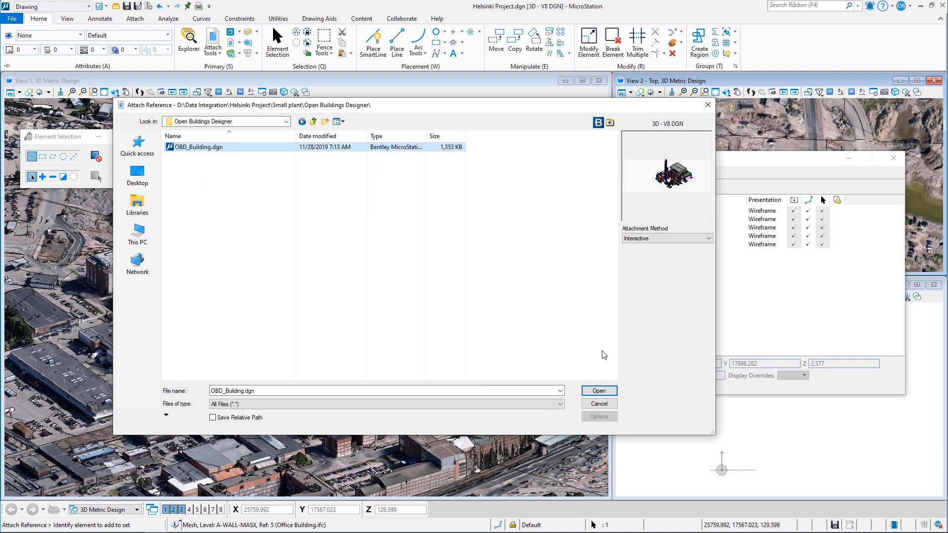
click(598, 391)
click(521, 222)
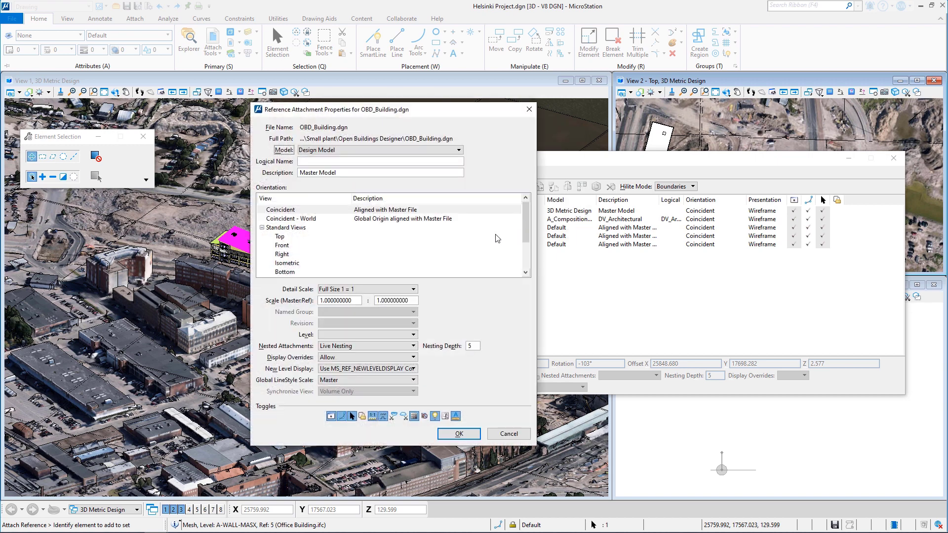
click(464, 438)
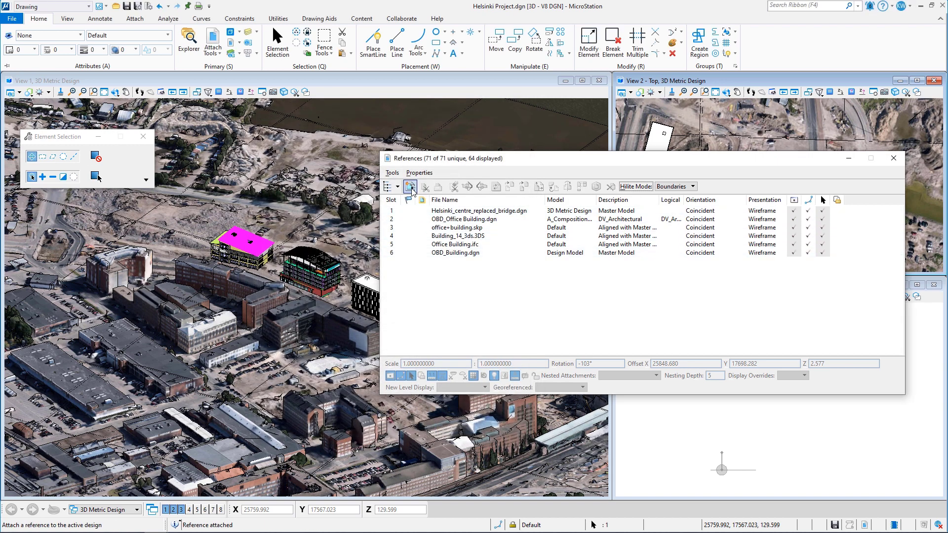
- Attach OP_equipment.dgn, OP_piping.dgn, Plant_HVAC.dgn and Plant_raceways.dgn from the Open Plant folder as references, with the Default model and Coincident orientation
click(409, 187)
click(314, 122)
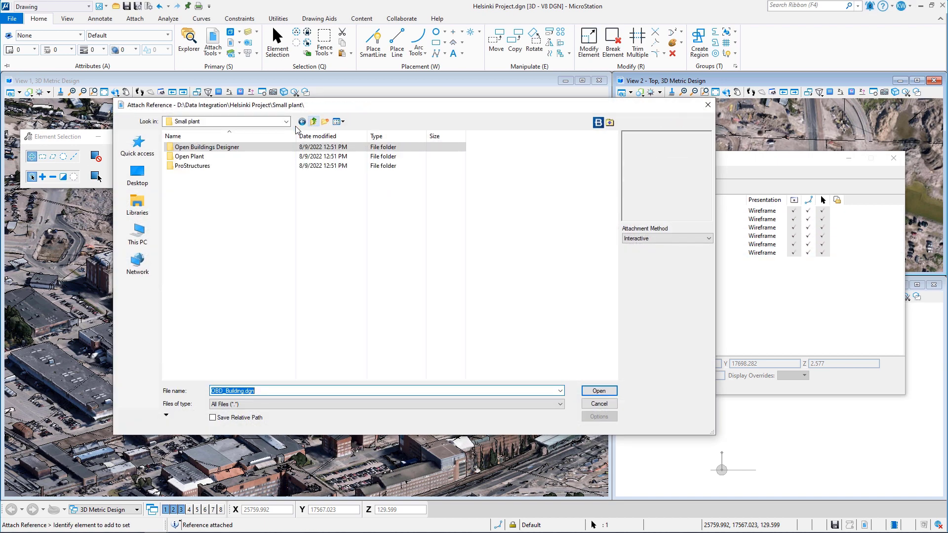
double_click(213, 156)
click(222, 148)
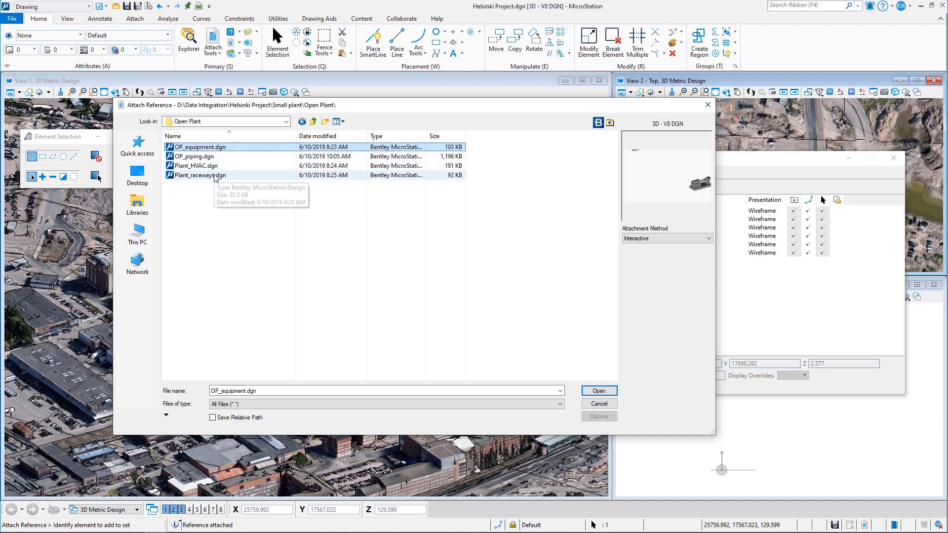
shift+click(203, 175)
click(590, 392)
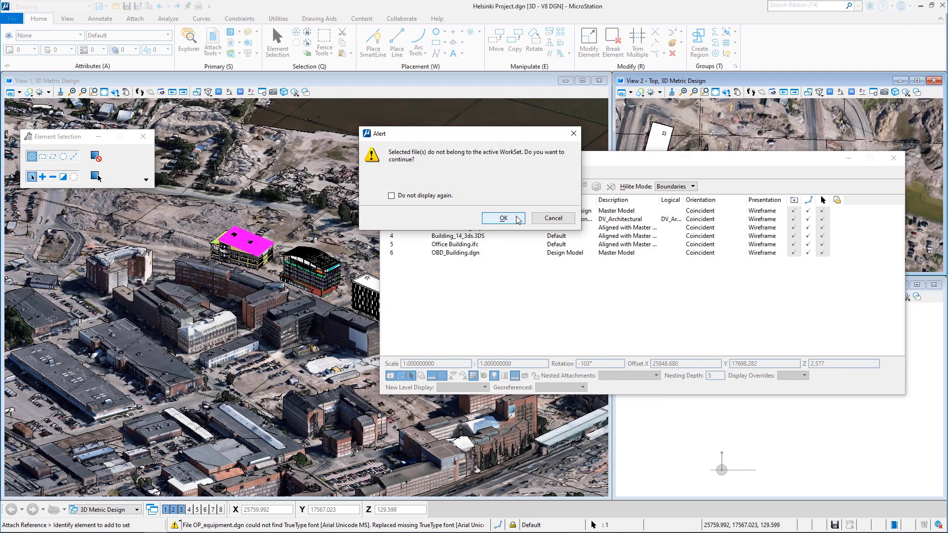
click(503, 218)
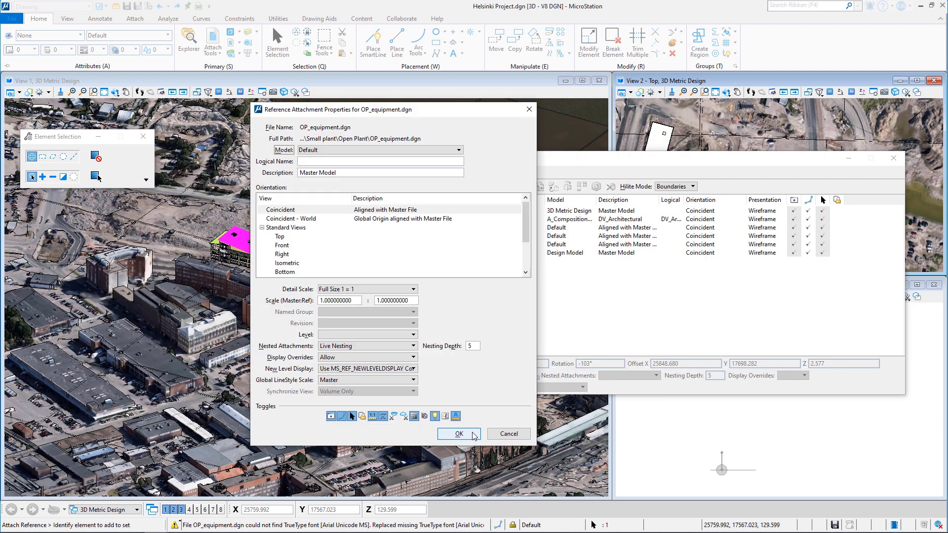
click(473, 434)
click(474, 434)
click(473, 434)
click(473, 434)
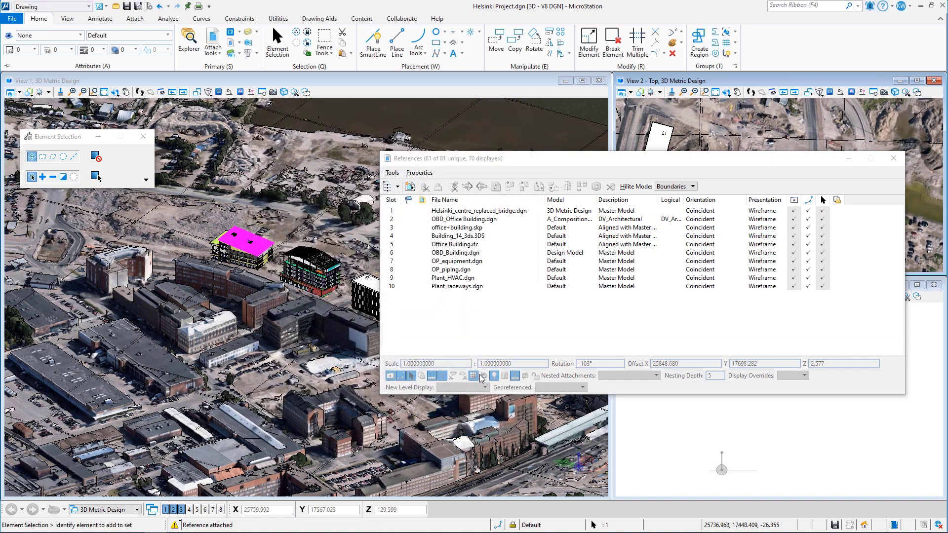
- Attach PS_foundation.dgn and PS_Steel.dgn from Small plant\ProStructures as references, continuing despite the WorkSet alert
click(410, 187)
click(314, 122)
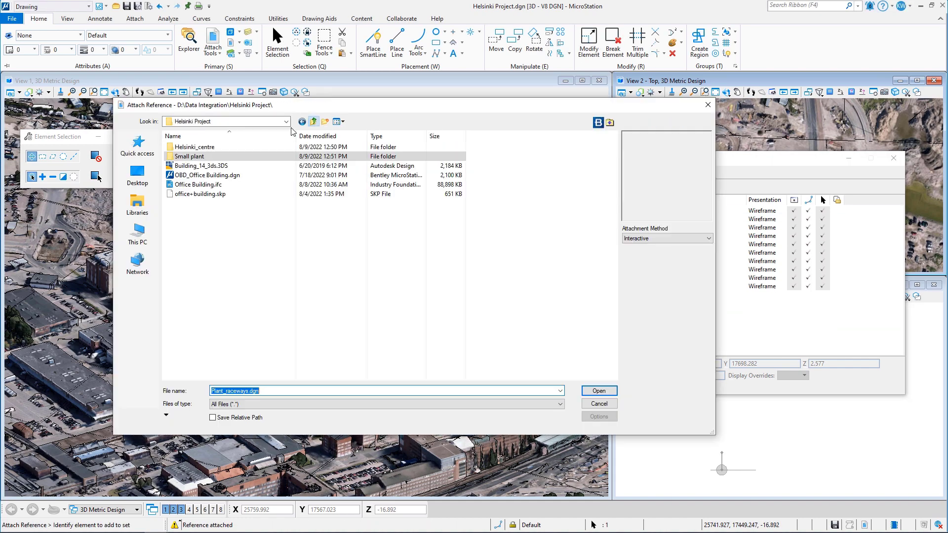
double_click(200, 157)
double_click(192, 165)
click(193, 157)
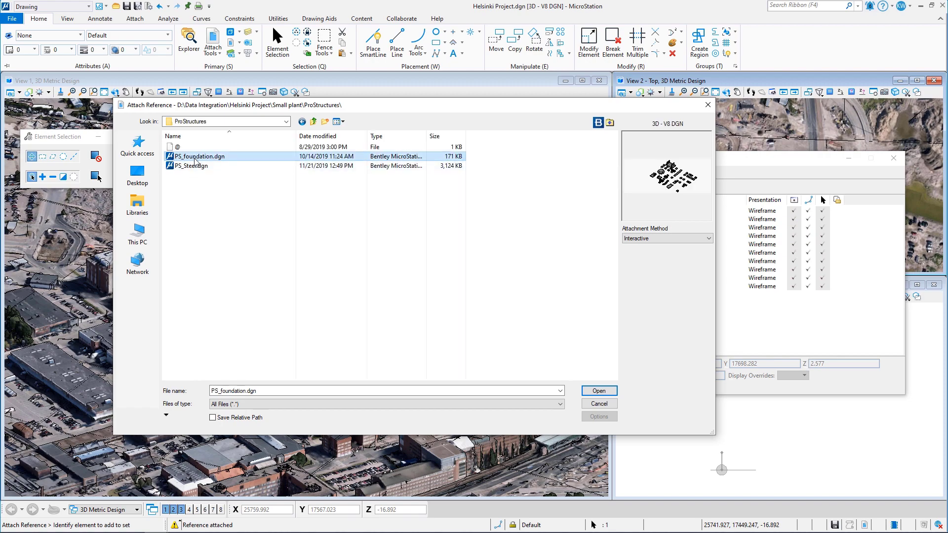
ctrl+click(193, 166)
click(599, 391)
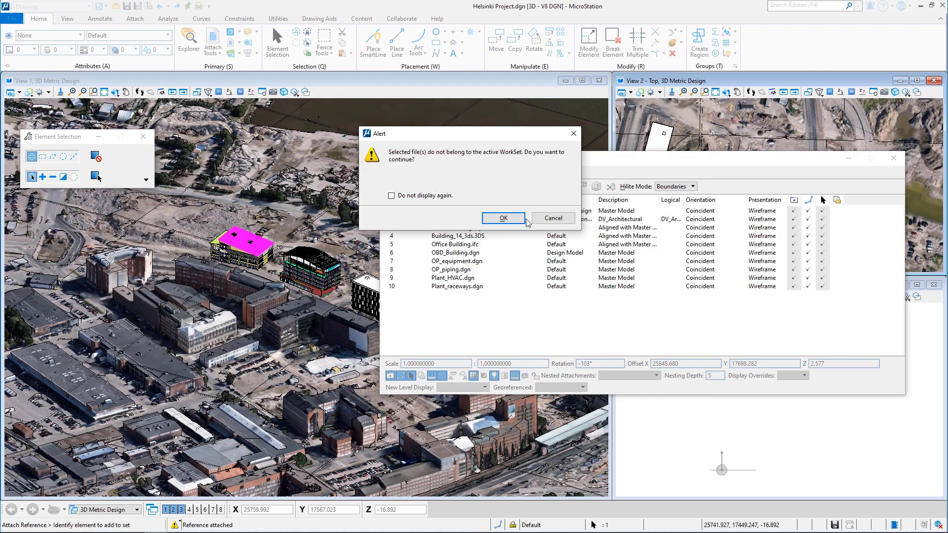
click(509, 216)
click(459, 434)
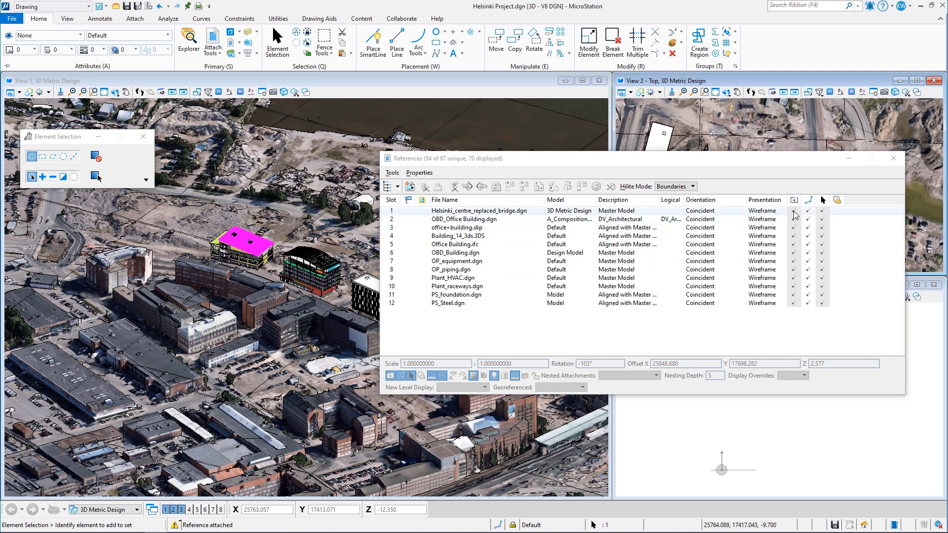
- Turn off the display of the references in slots 1 to 5 and fit View 1 to the small-plant models
drag(794, 212, 793, 245)
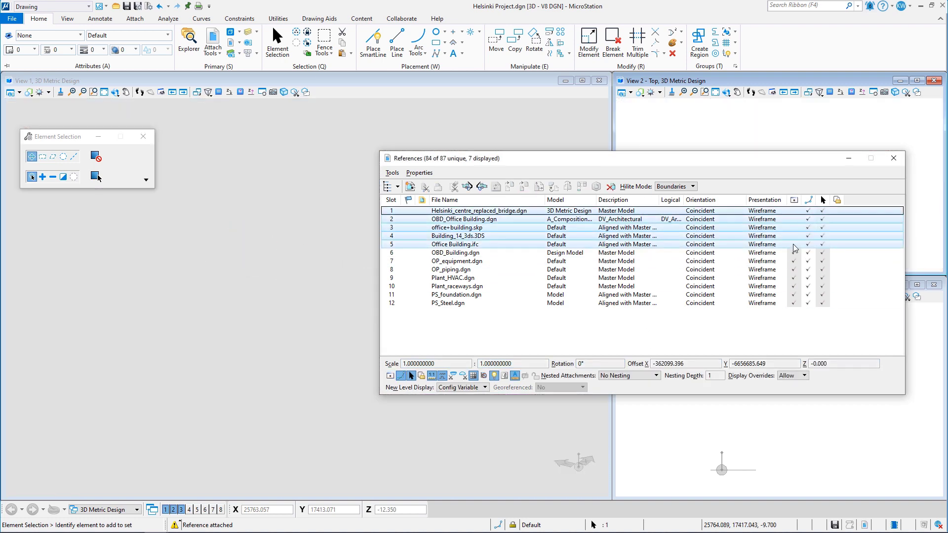
click(104, 92)
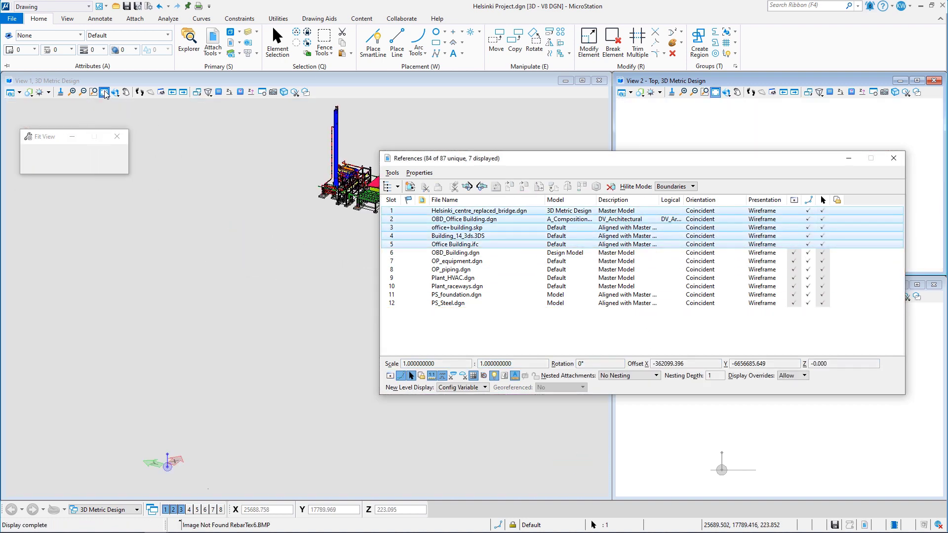
scroll(355, 156, up, 7)
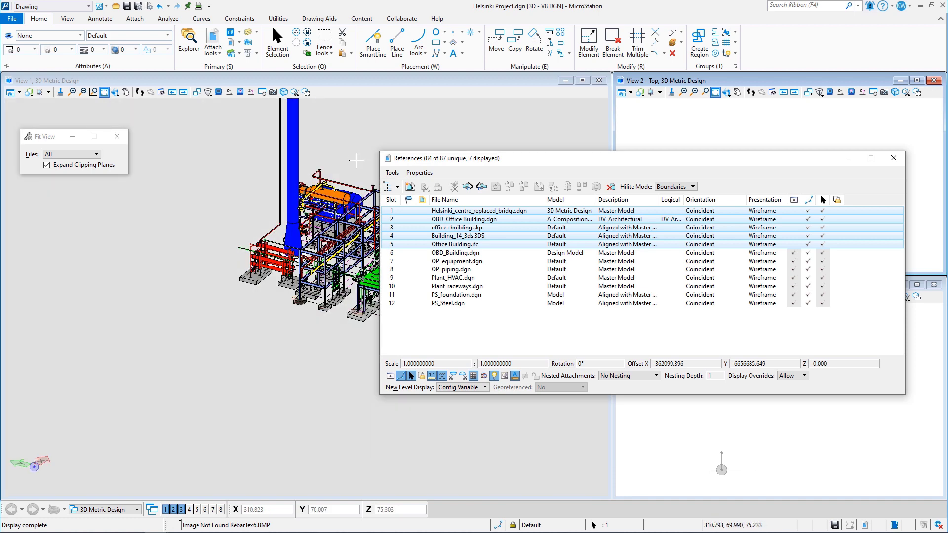
scroll(110, 234, down, 3)
scroll(272, 219, up, 3)
scroll(270, 314, down, 2)
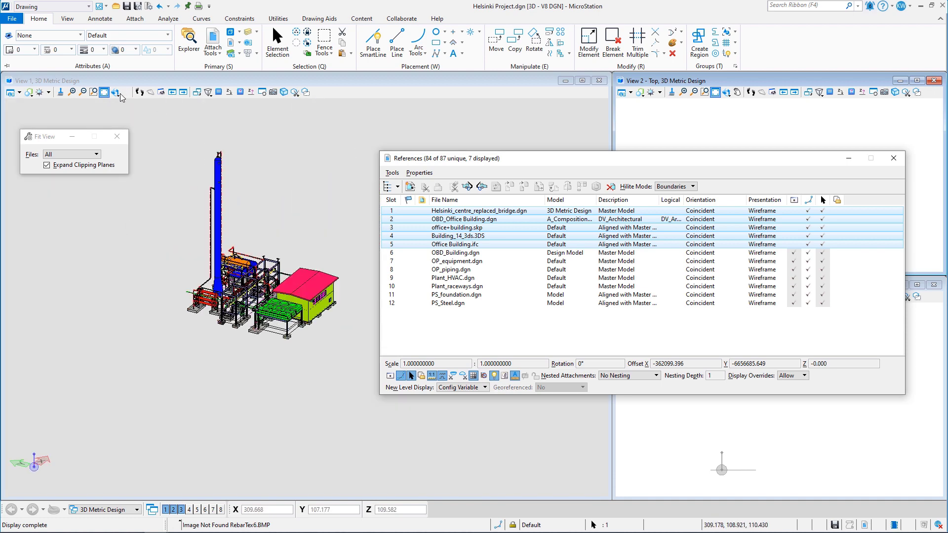
- Rotate View 1 around the small plant and examine its equipment, piping, steel and foundations up close
click(115, 92)
drag(337, 278, 349, 271)
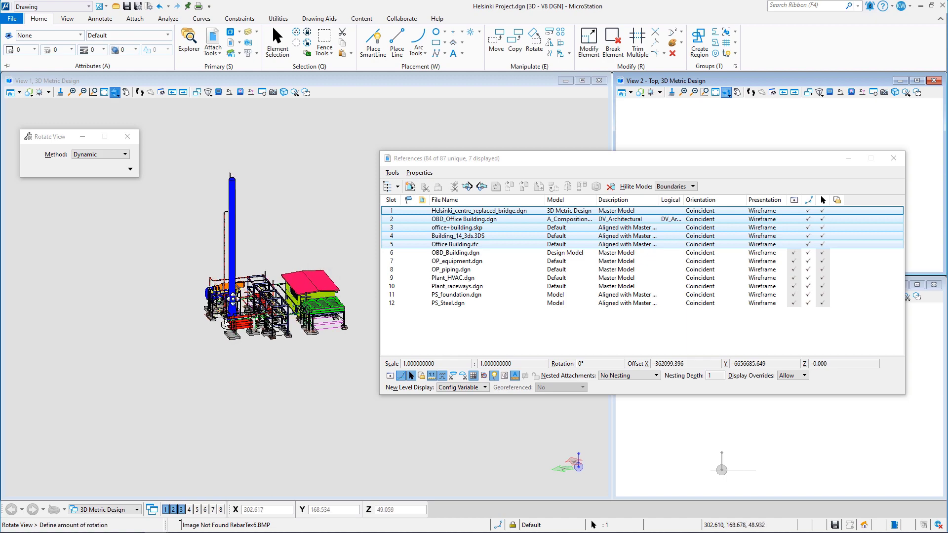
drag(233, 298, 307, 317)
right_click(307, 317)
scroll(307, 318, up, 3)
scroll(228, 307, up, 4)
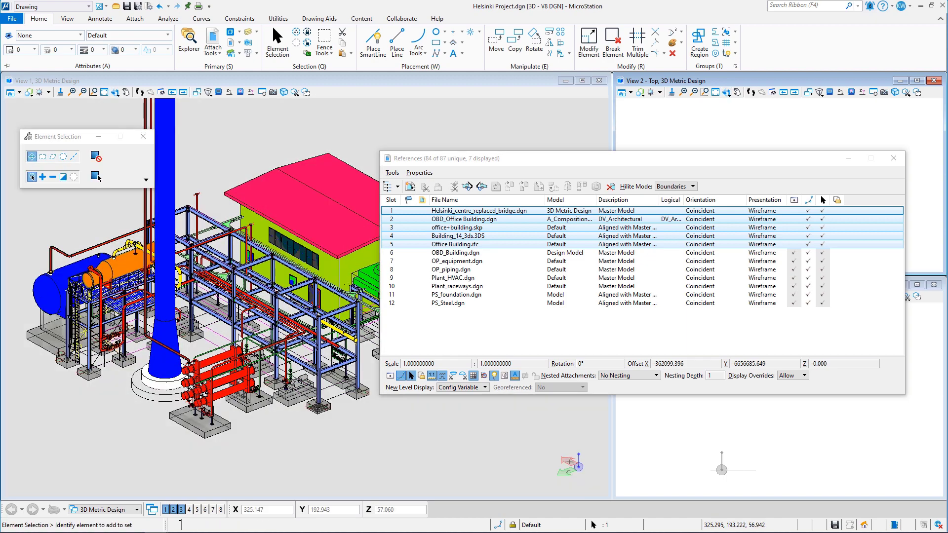
scroll(83, 311, down, 4)
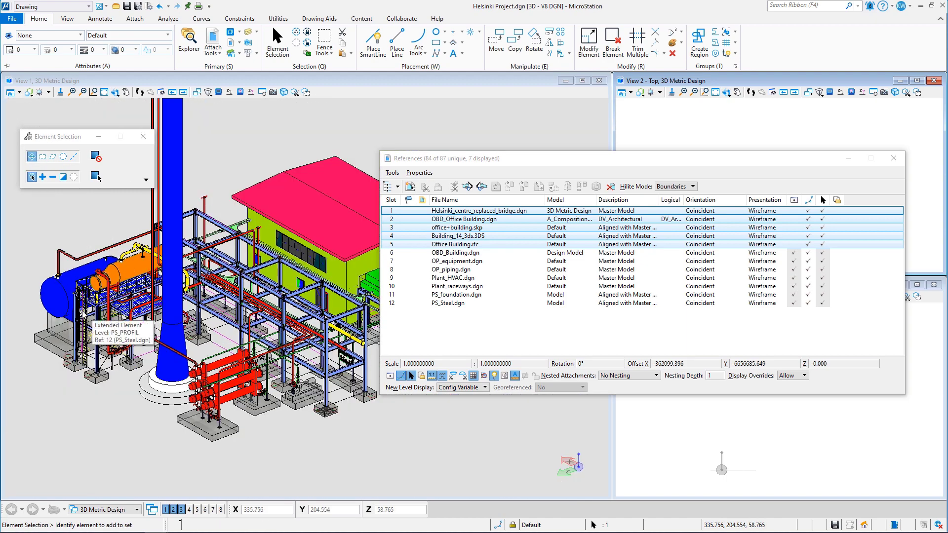
- Turn the display of the references in slots 1 to 5 back on and clear the reference selection
click(794, 211)
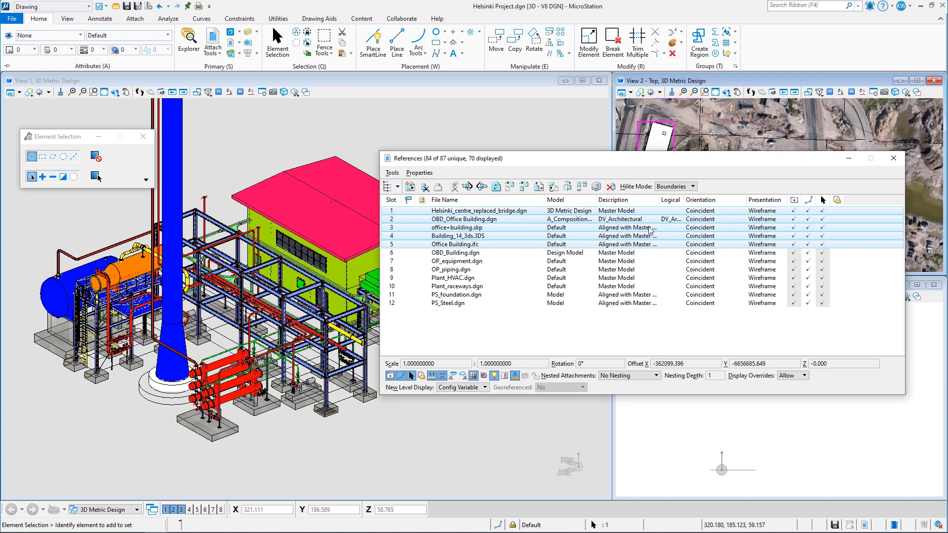
click(506, 336)
- Move the seven small-plant references together from the foundation pad below the red exchangers onto the cleared land in the top view, and close the references list
click(464, 254)
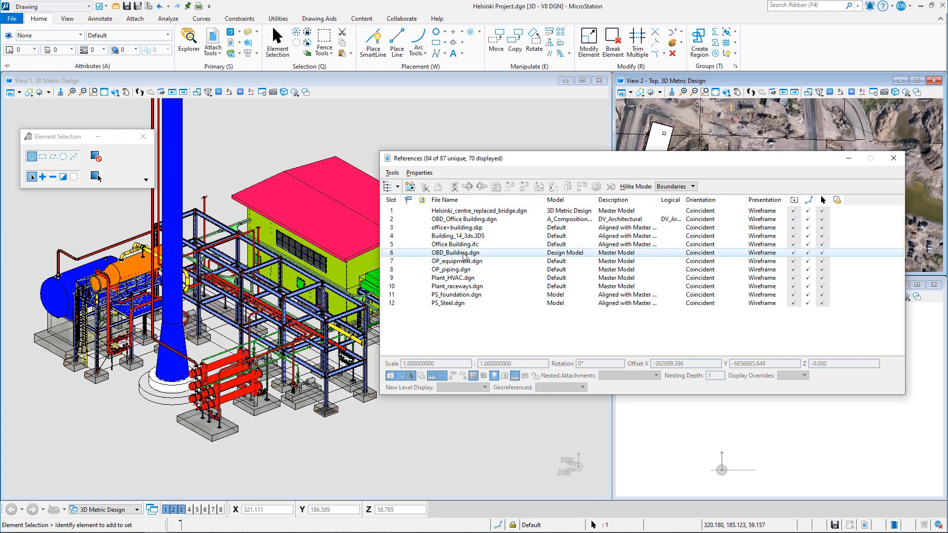
drag(464, 255, 470, 308)
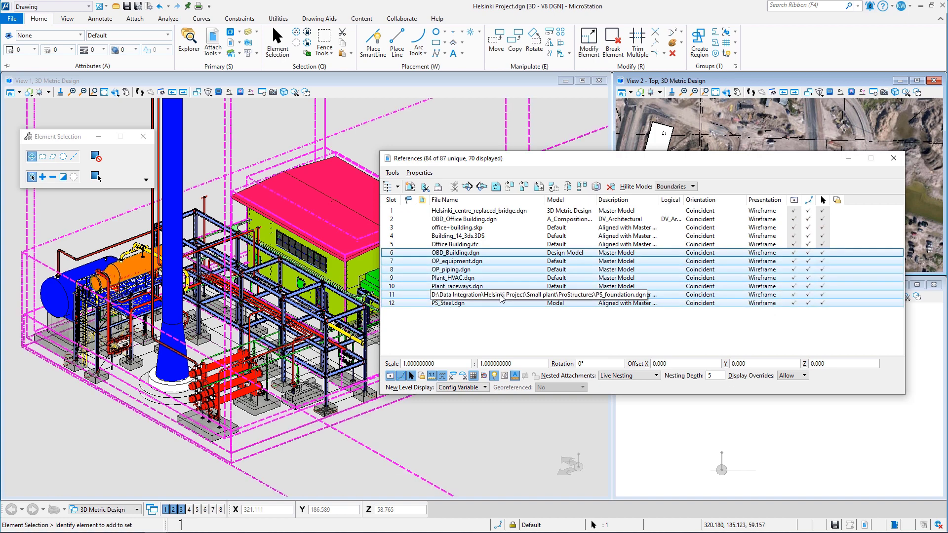
click(509, 186)
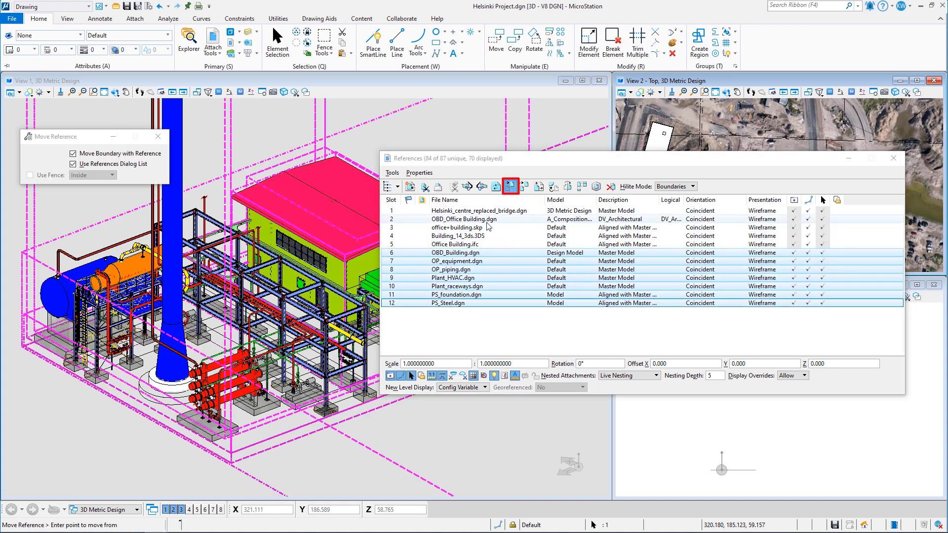
click(211, 431)
scroll(208, 423, down, 3)
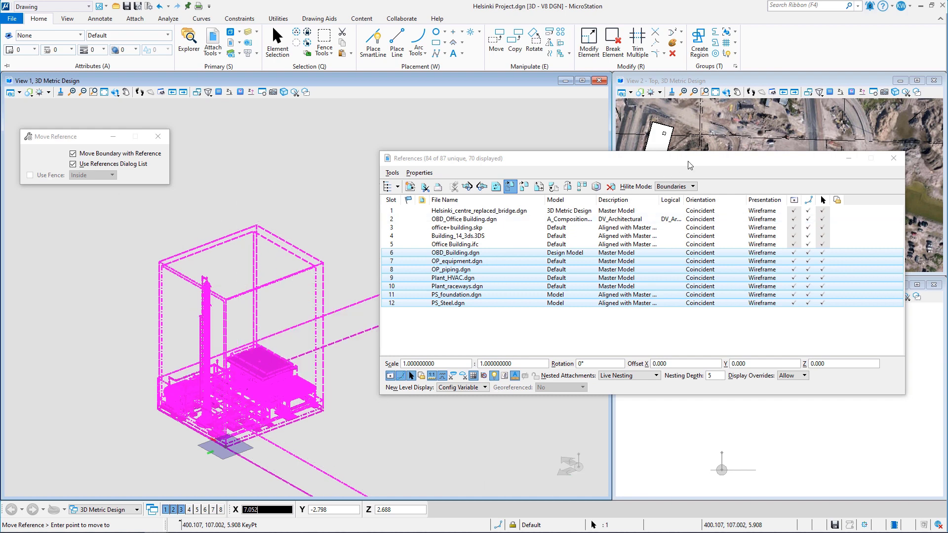
drag(686, 160, 366, 177)
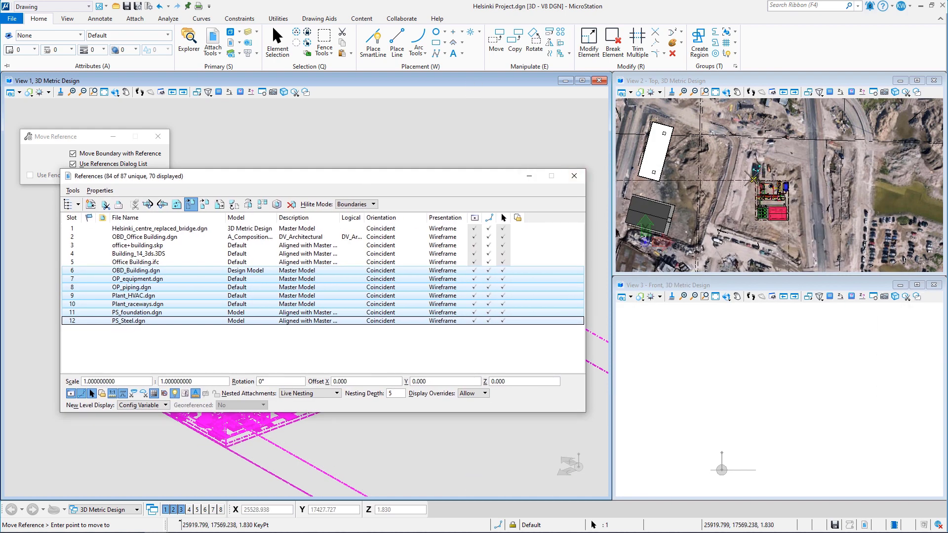
click(755, 181)
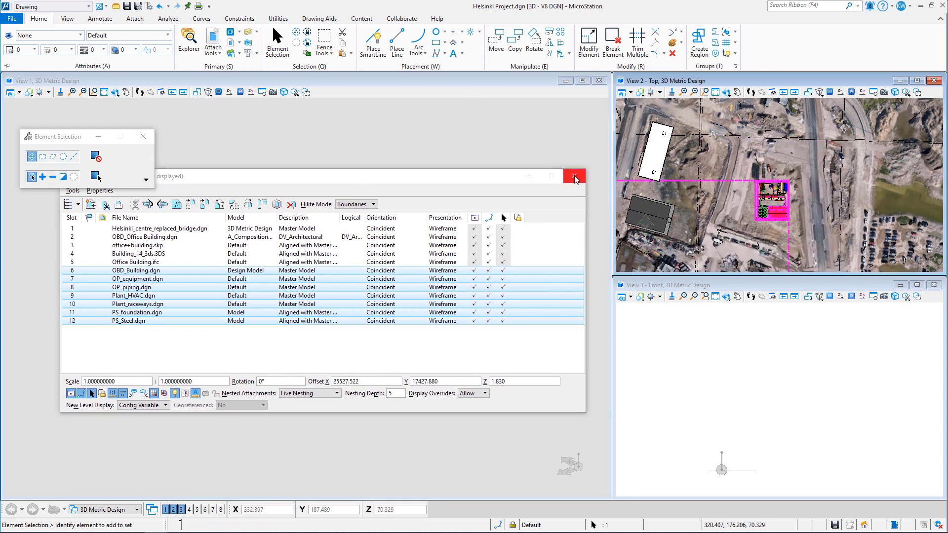
click(575, 177)
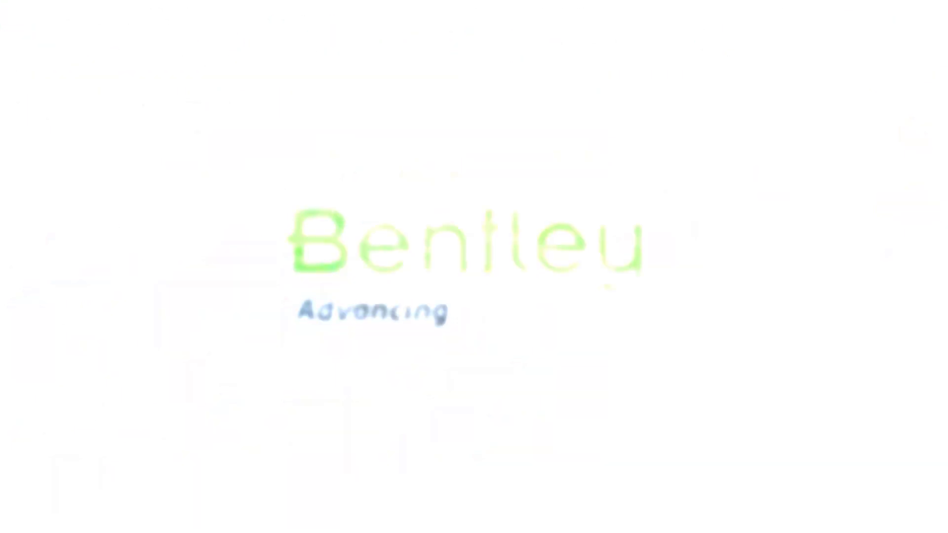